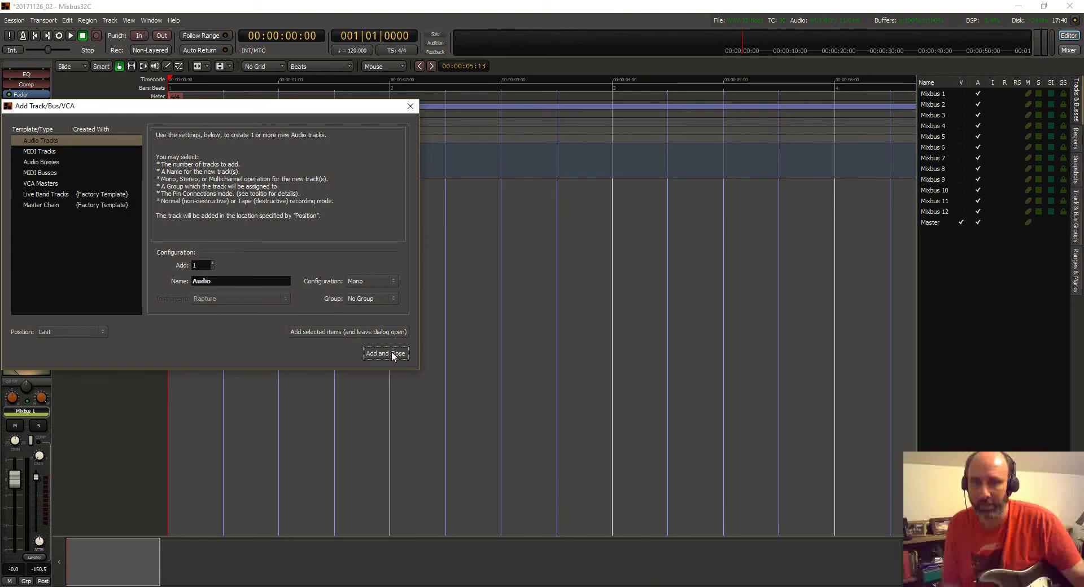
# - Add one mono audio track named Audio and route the Master output to out 7+8
pyautogui.moveTo(272, 101); pyautogui.dragTo(314, 137)
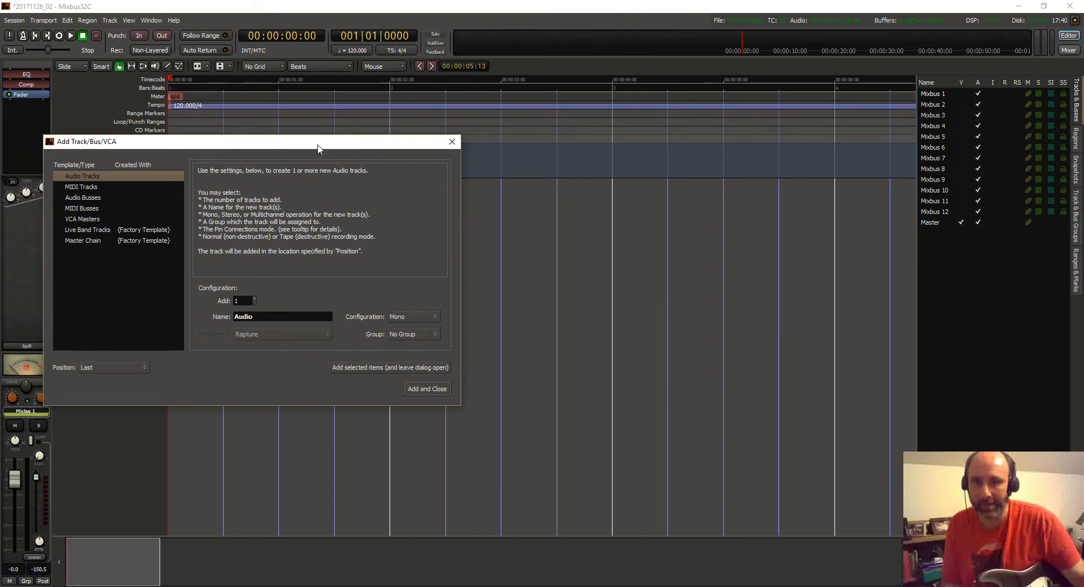
pyautogui.click(443, 389)
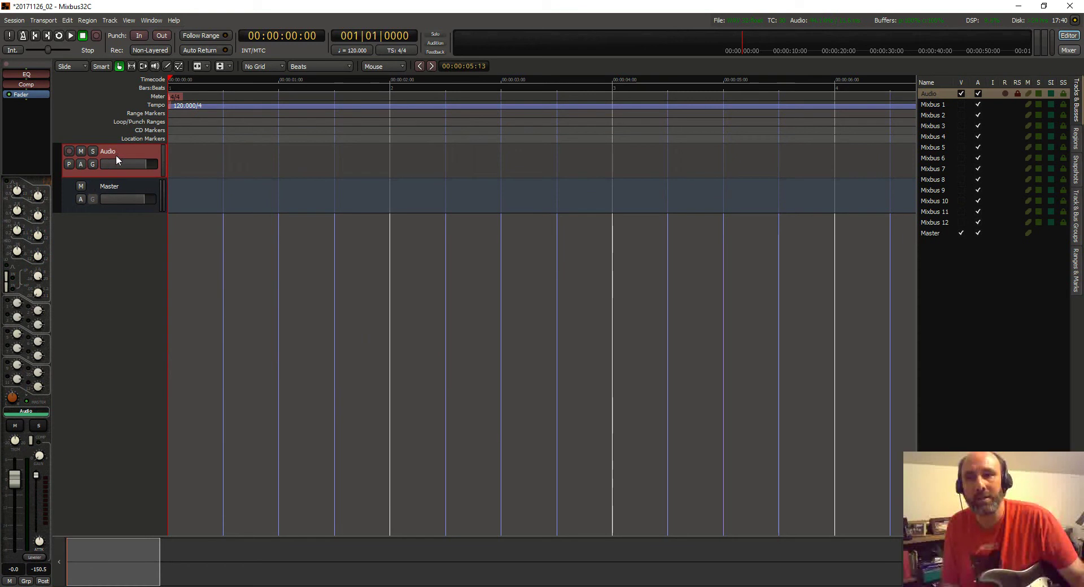
pyautogui.click(63, 194)
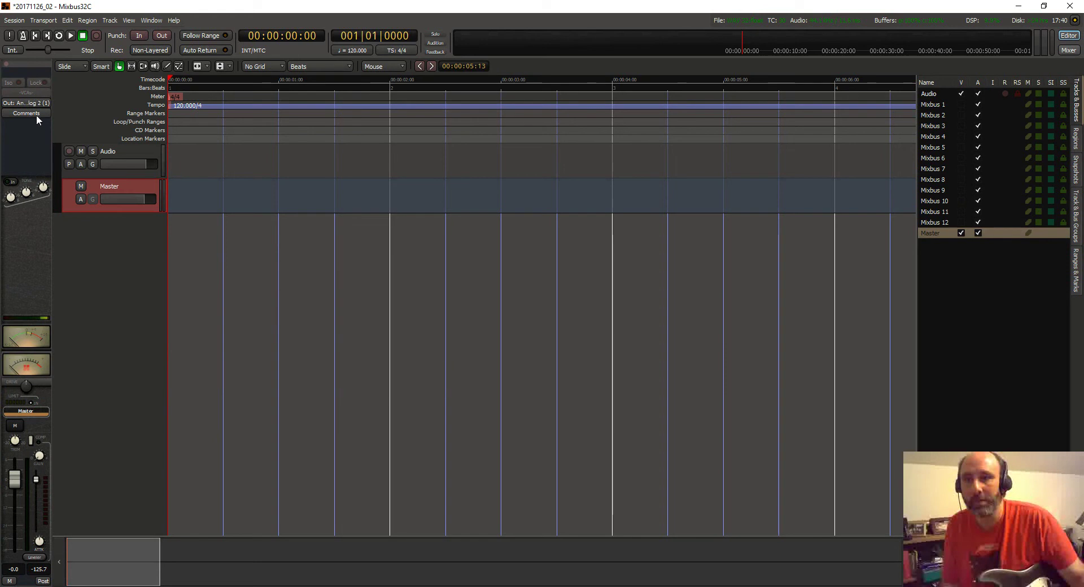
pyautogui.click(36, 104)
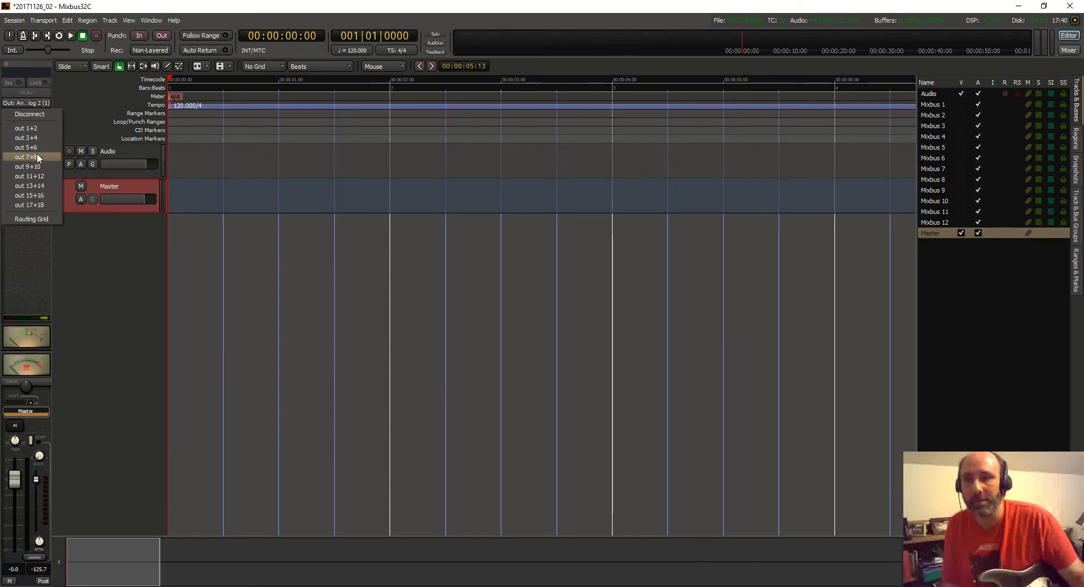
pyautogui.click(36, 154)
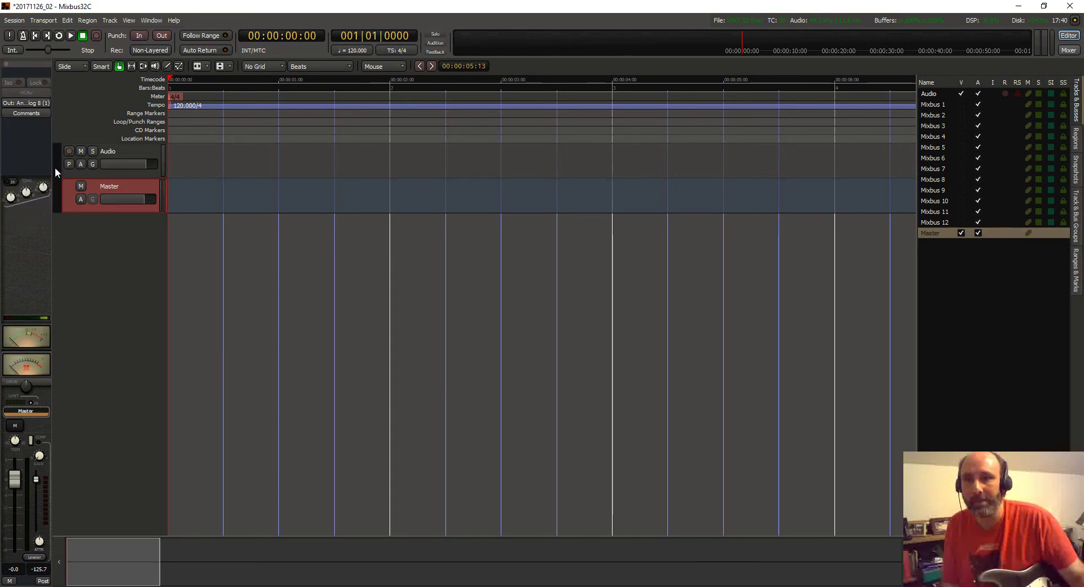
# - Set the Audio track's input to Analog 3 and arm the track for recording
pyautogui.click(66, 175)
pyautogui.click(35, 83)
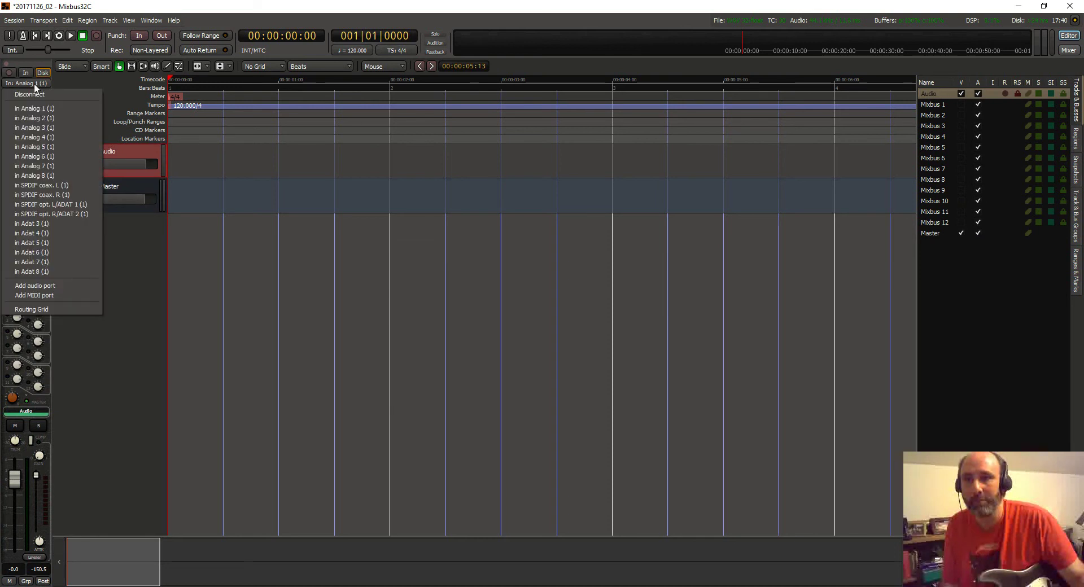
pyautogui.click(49, 129)
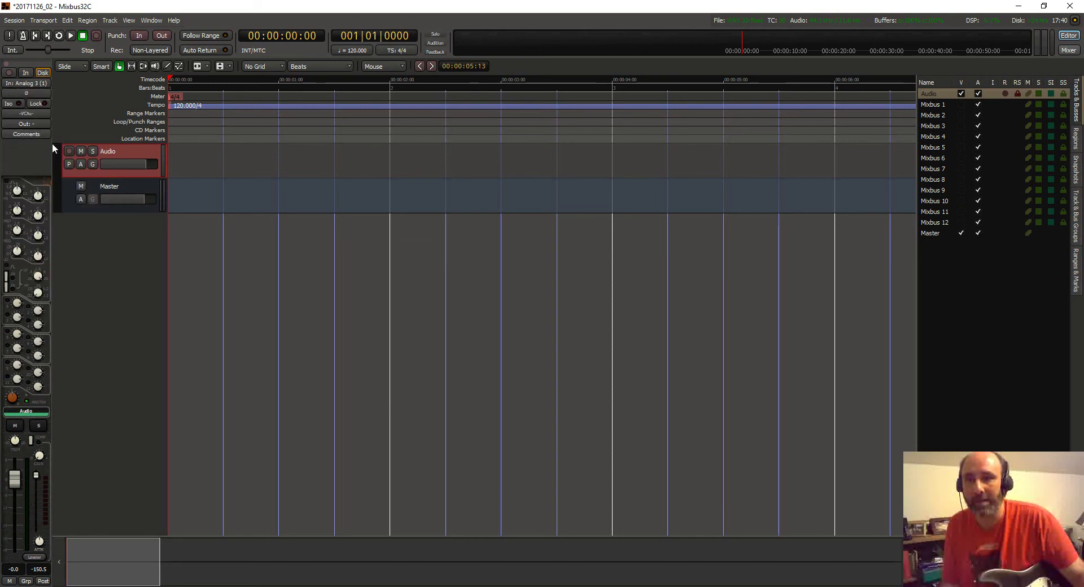
pyautogui.click(69, 151)
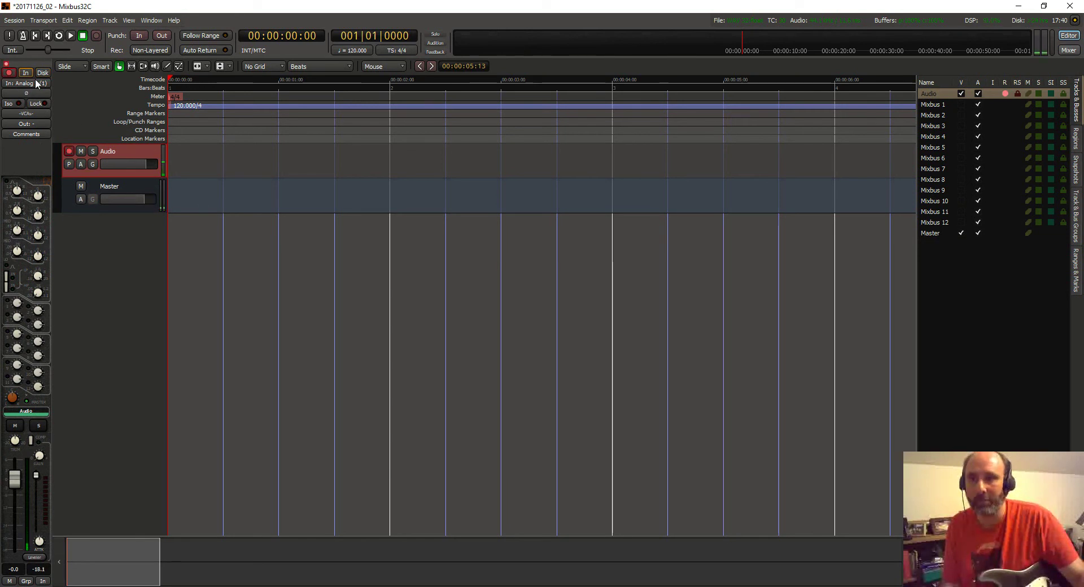
# - Insert Overloud's TH3 (VST) plugin after the fader in the Audio track's processor list
pyautogui.scroll(-3, 41, 117)
pyautogui.rightClick(32, 111)
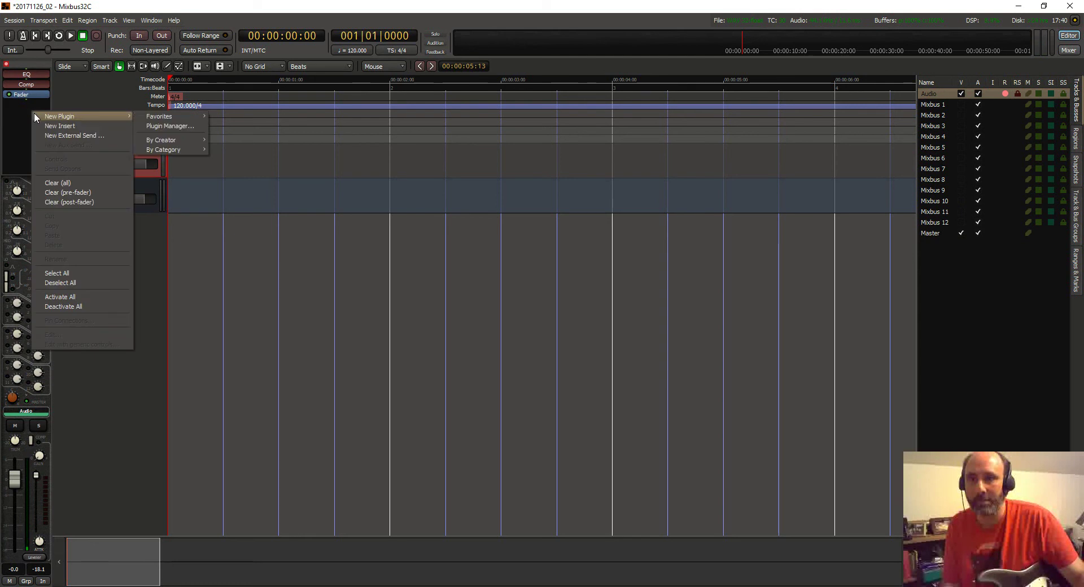
pyautogui.moveTo(99, 117)
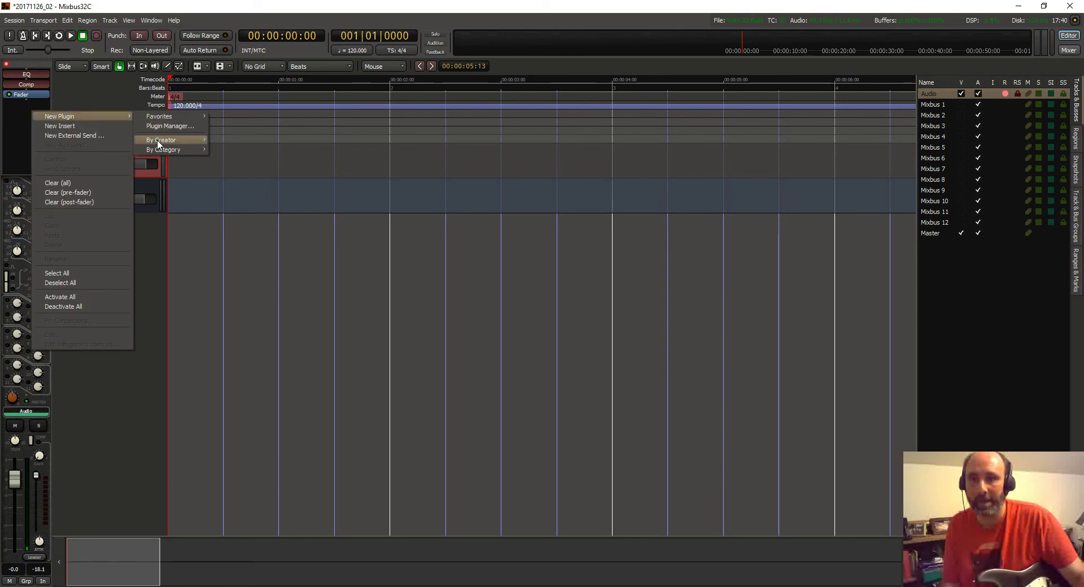
pyautogui.moveTo(160, 141)
pyautogui.moveTo(275, 264)
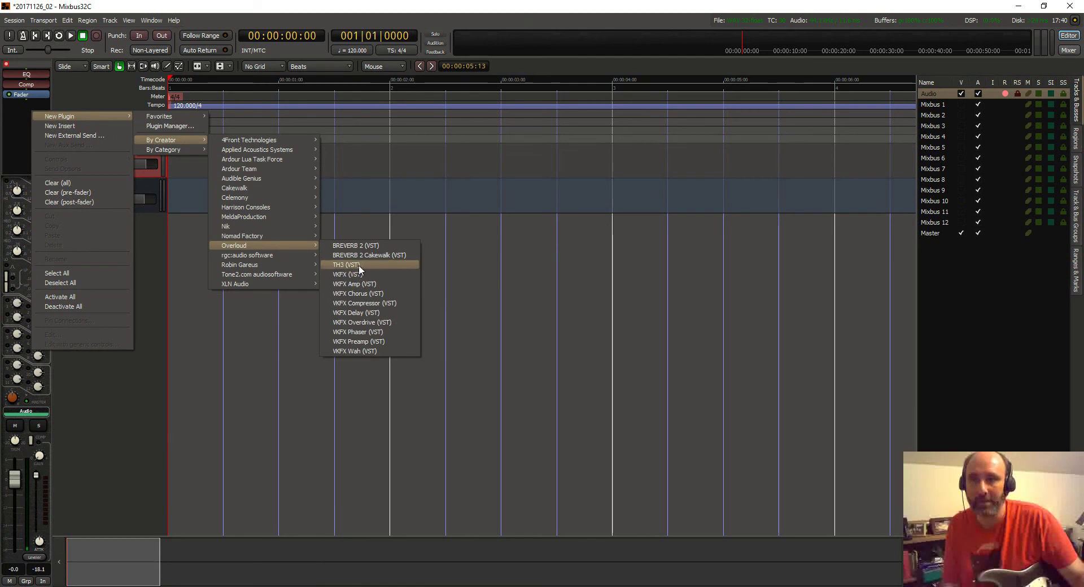
pyautogui.click(358, 265)
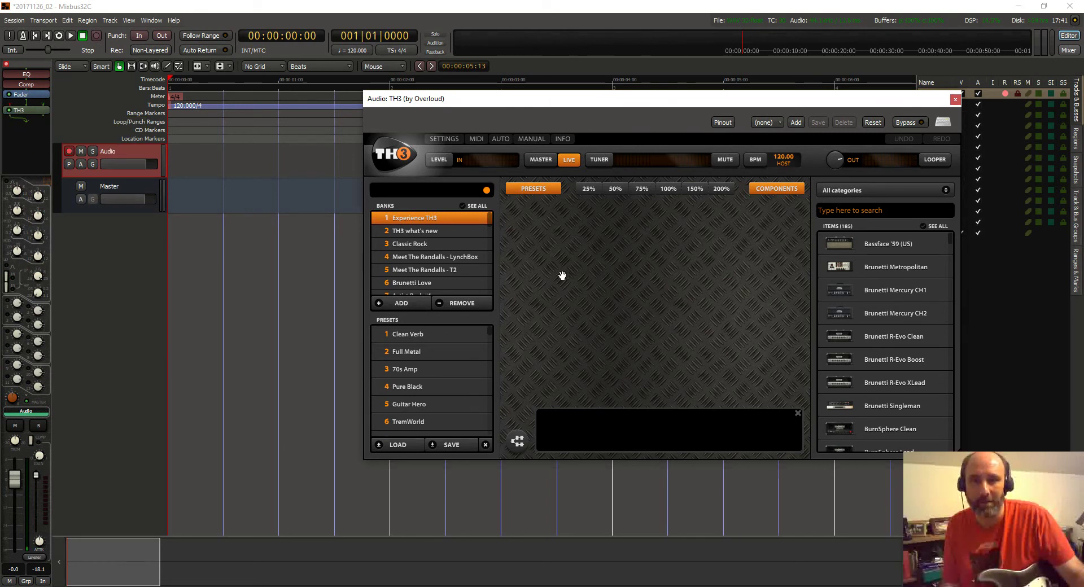
# - Try TH3's Pure Black preset and load TremWorld from the Experience TH3 bank instead
pyautogui.click(418, 392)
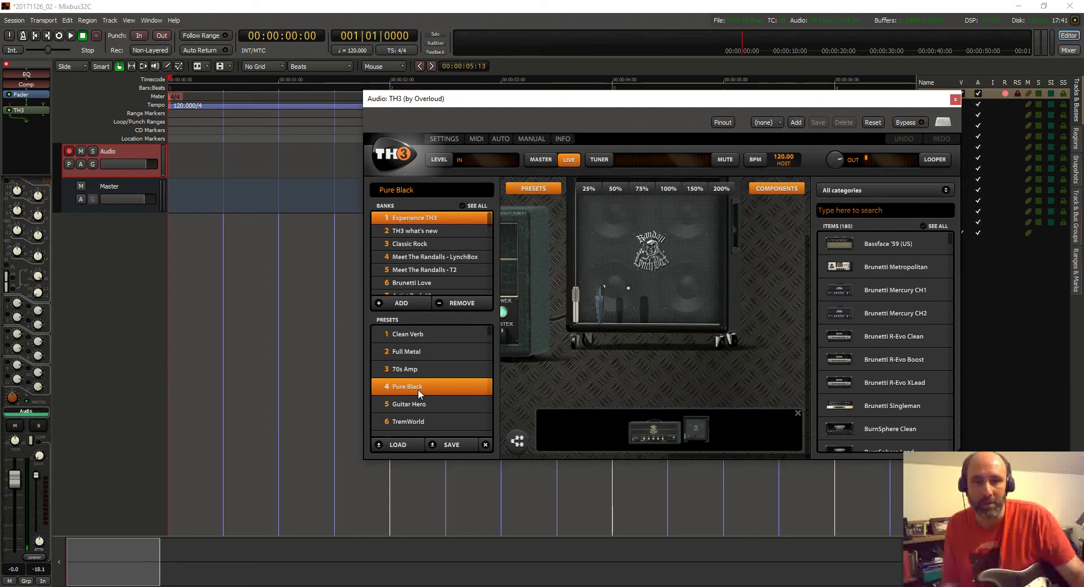
pyautogui.scroll(-1, 442, 393)
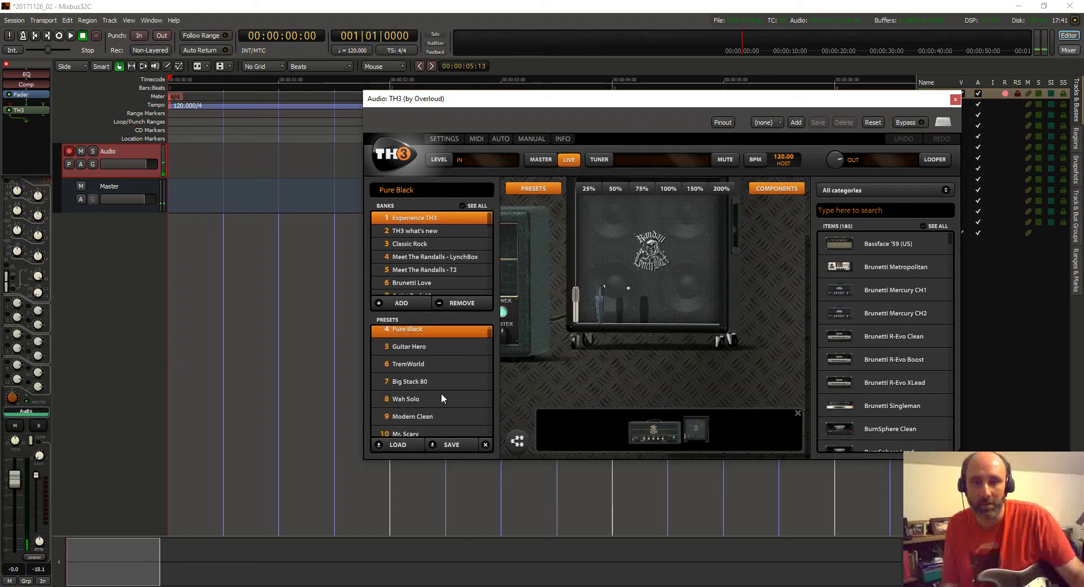
pyautogui.click(422, 364)
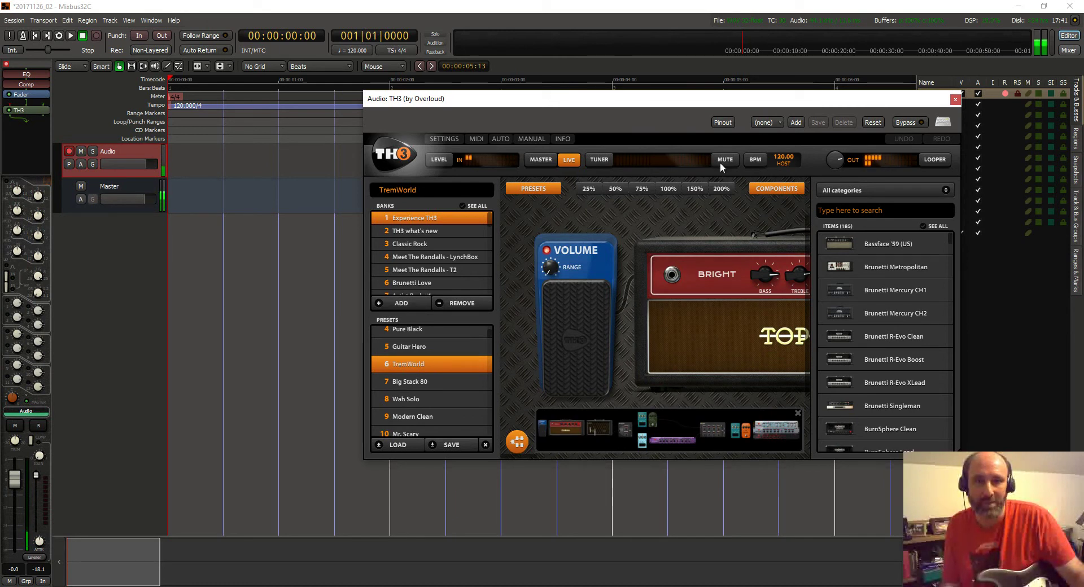
# - Try the Left input source in TH3's master controls and switch it back to Stereo
pyautogui.click(541, 159)
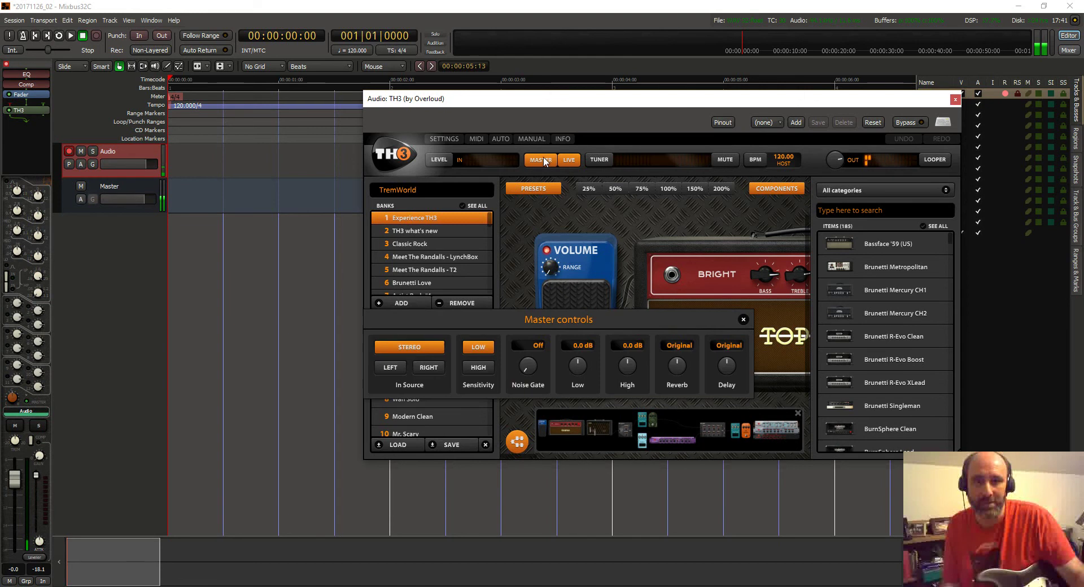
pyautogui.click(400, 366)
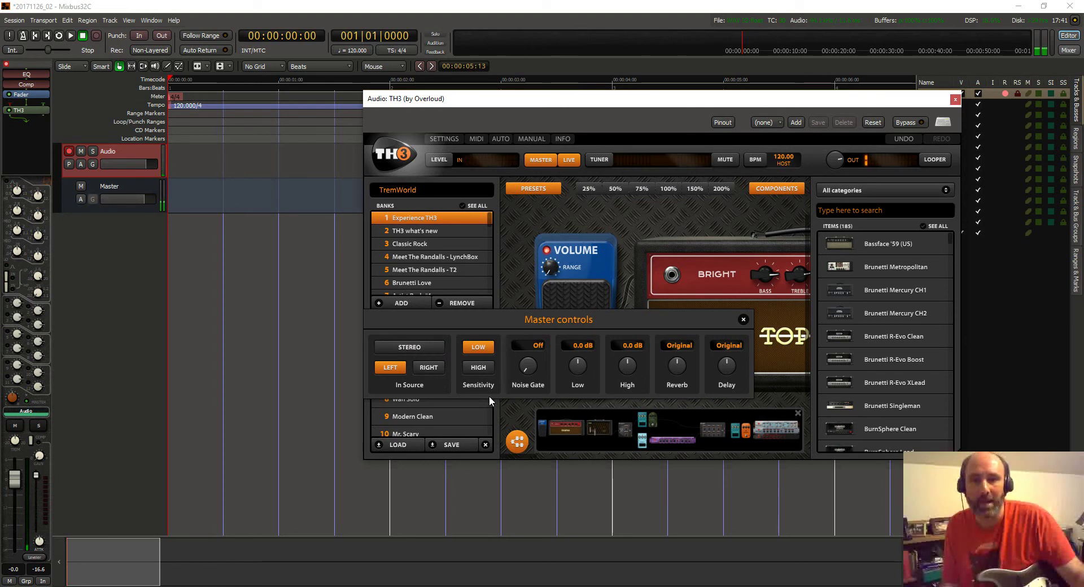
pyautogui.click(411, 348)
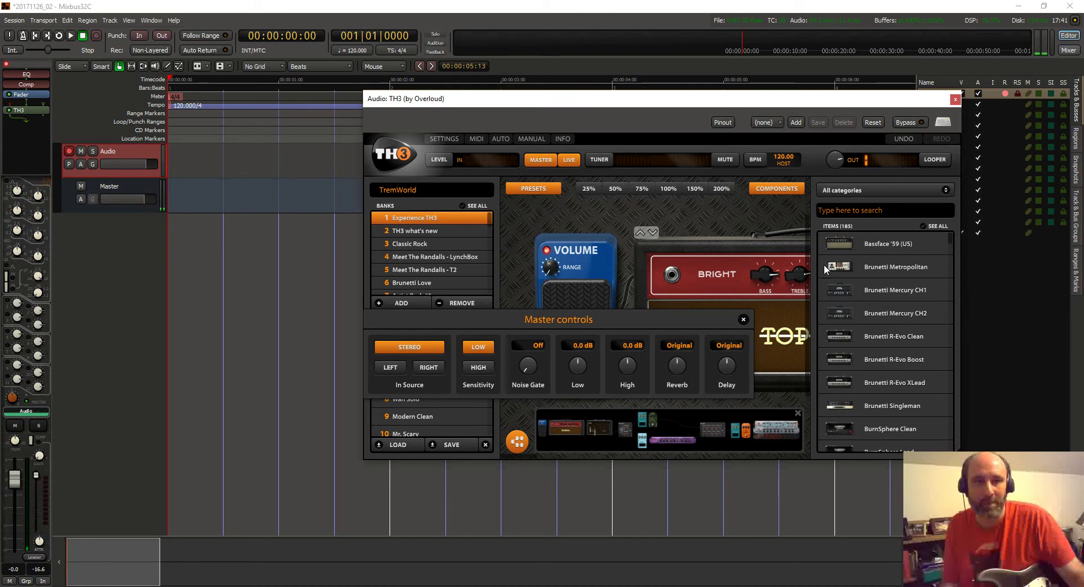
# - Close the TH3 window and, in its pin connections, also connect the track's mono signal to the plugin's second audio input
pyautogui.rightClick(20, 111)
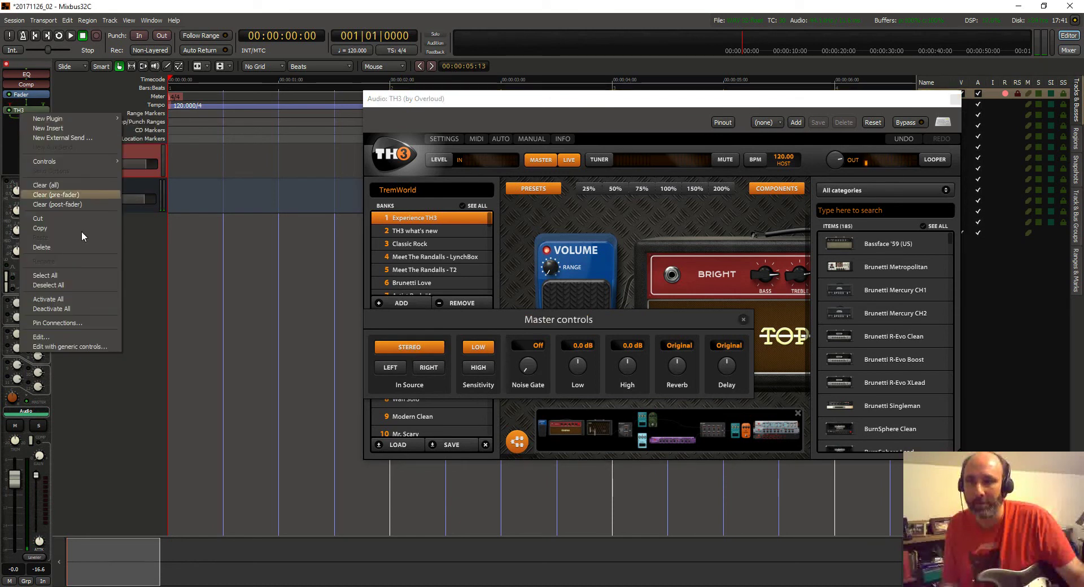
pyautogui.click(87, 323)
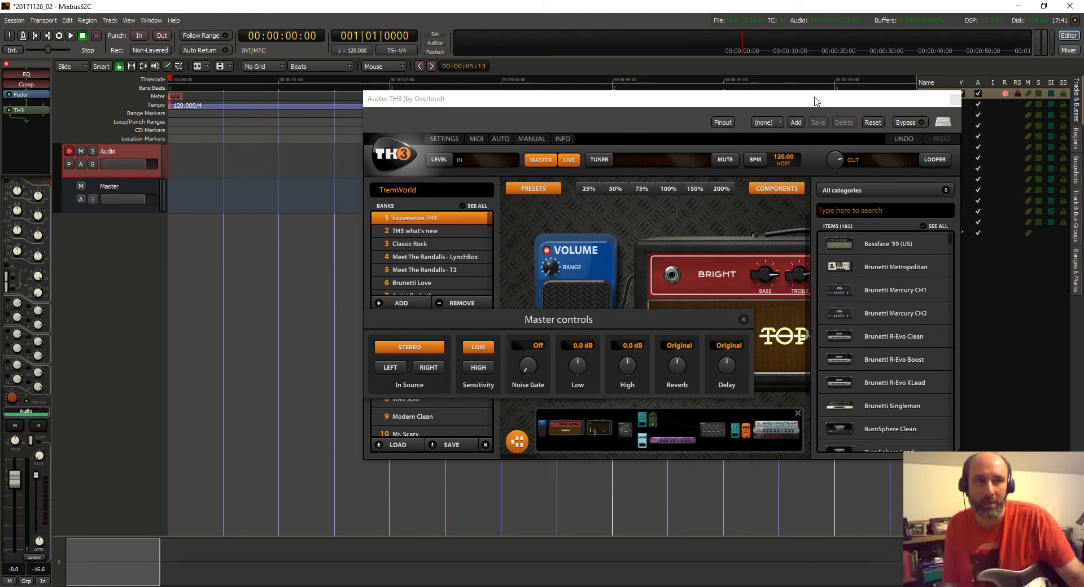
pyautogui.click(954, 100)
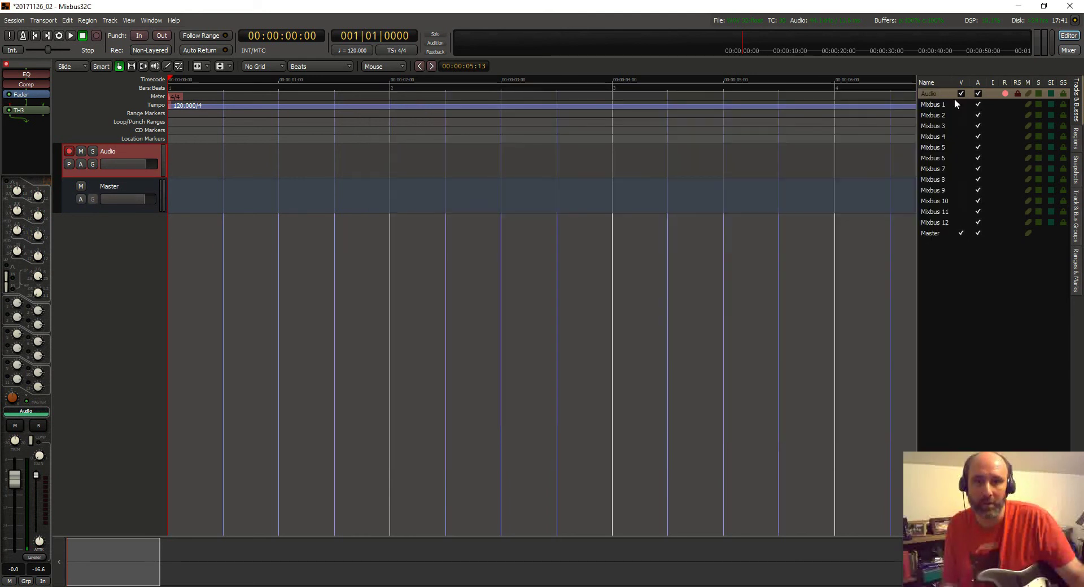
pyautogui.rightClick(12, 111)
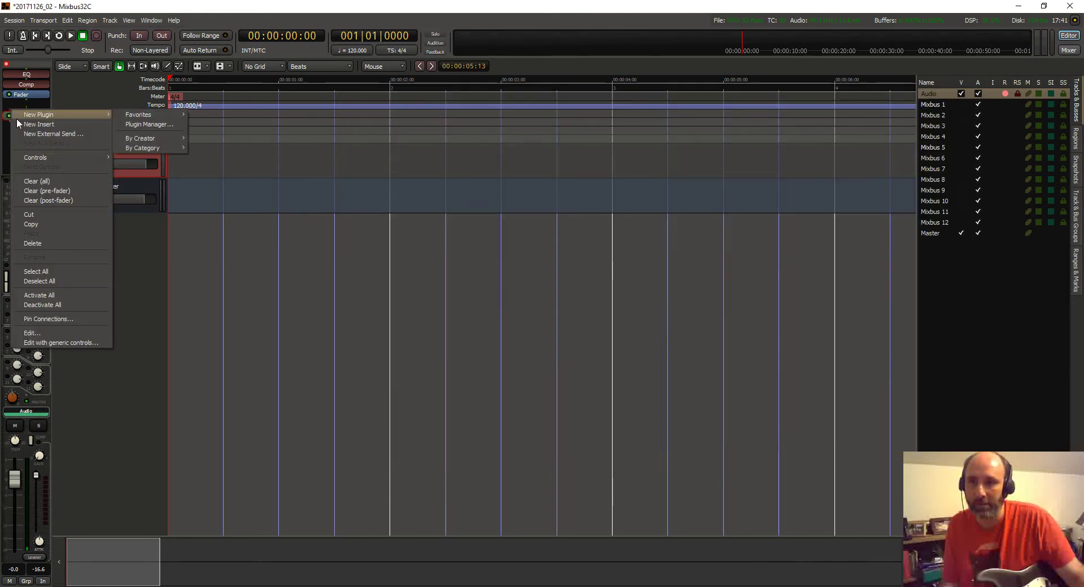
pyautogui.click(69, 319)
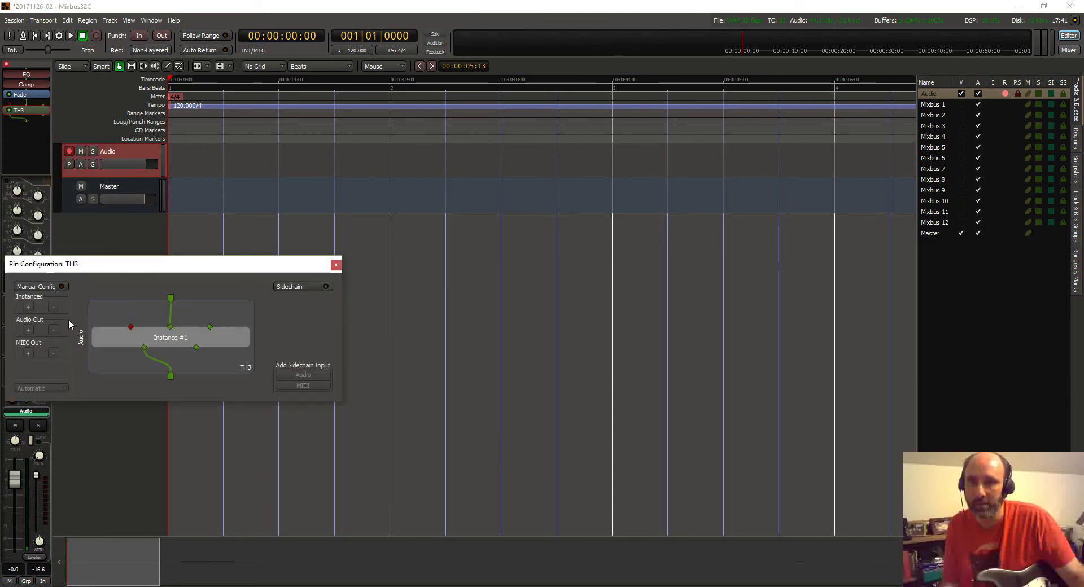
pyautogui.moveTo(133, 270); pyautogui.dragTo(344, 240)
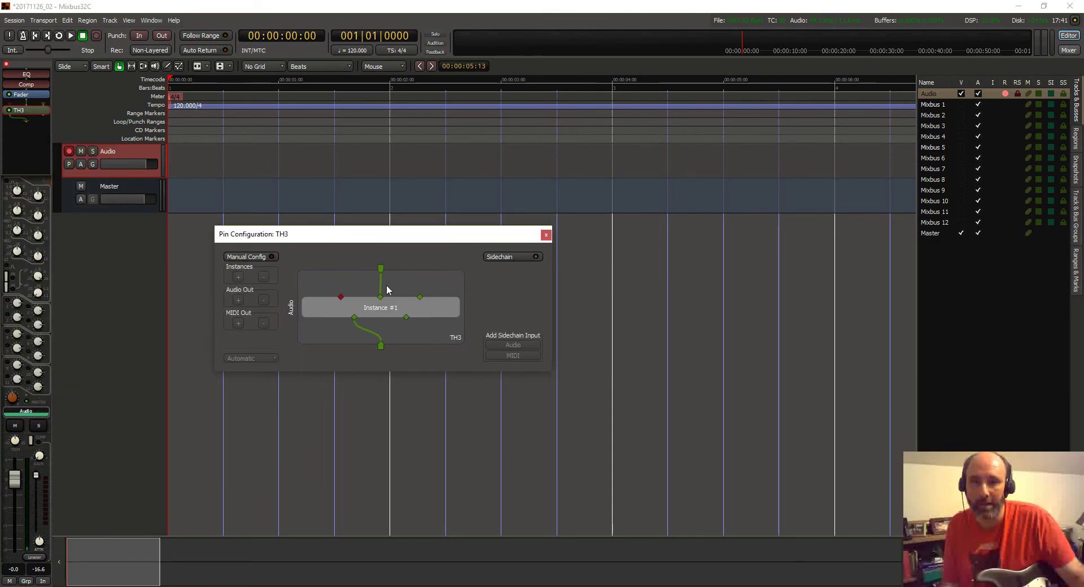
pyautogui.moveTo(395, 286); pyautogui.dragTo(418, 297)
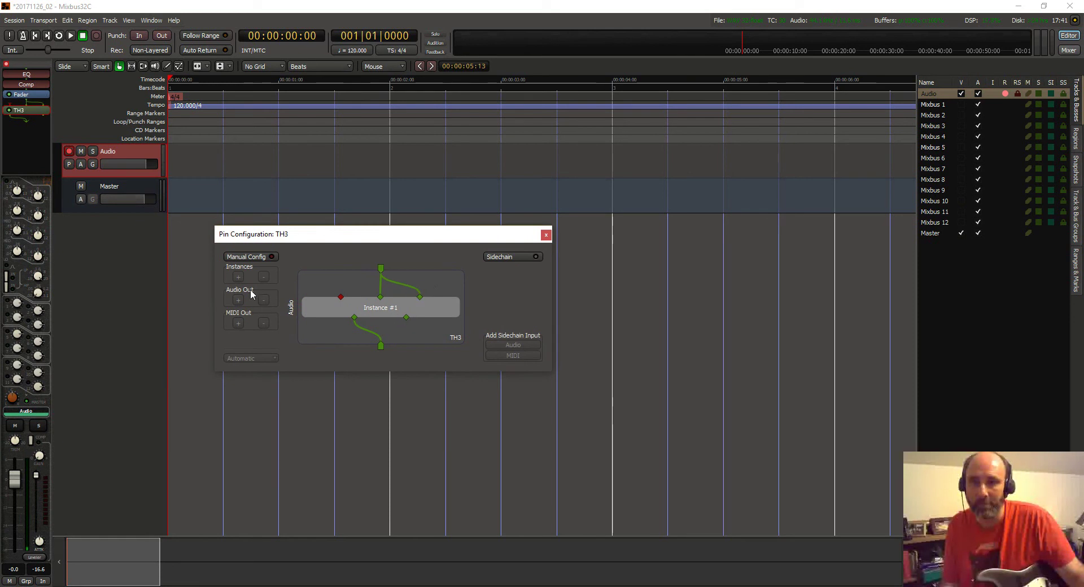
# - Enable manual configuration for TH3, add a second audio output and connect it to the plugin's unused output pin
pyautogui.click(272, 257)
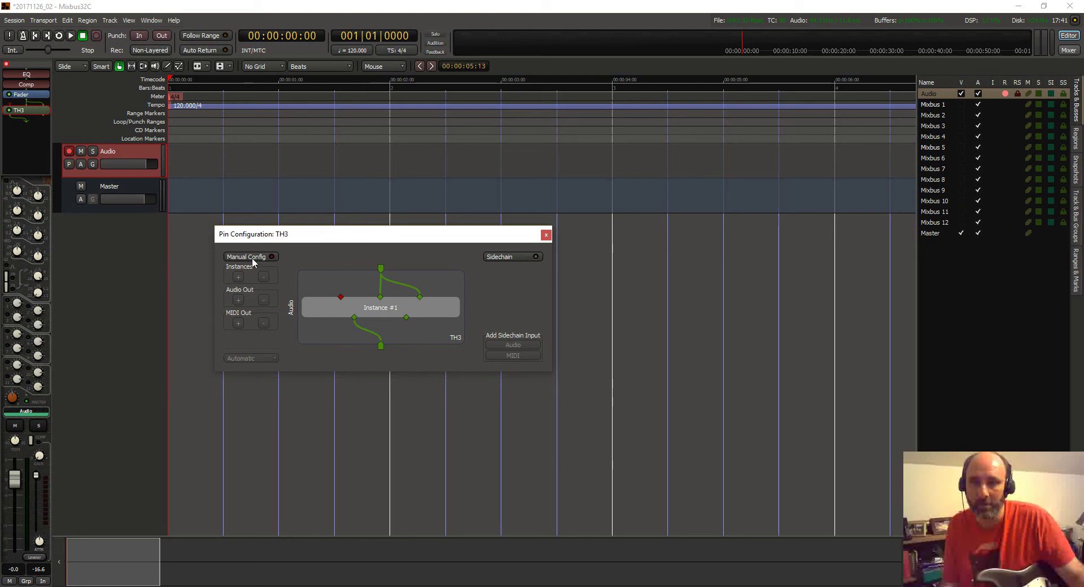
pyautogui.click(285, 264)
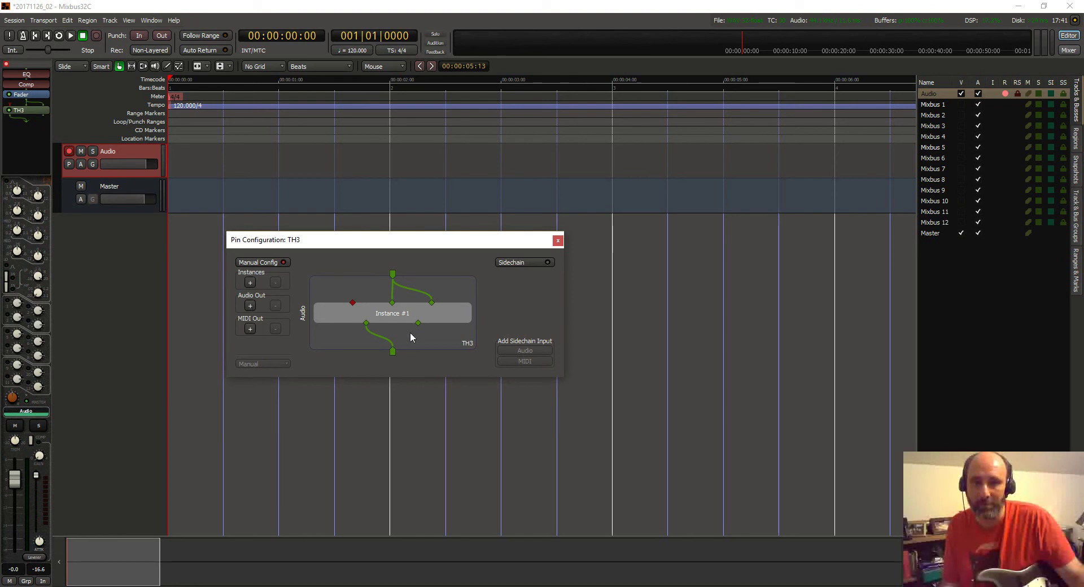
pyautogui.moveTo(277, 244); pyautogui.dragTo(284, 256)
pyautogui.click(257, 318)
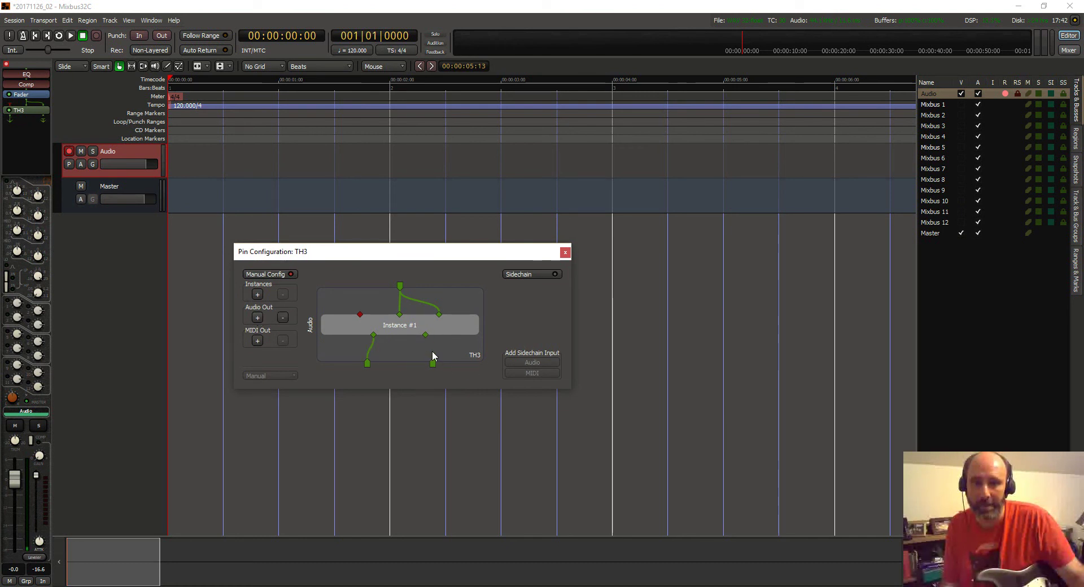
pyautogui.moveTo(426, 249); pyautogui.dragTo(426, 267)
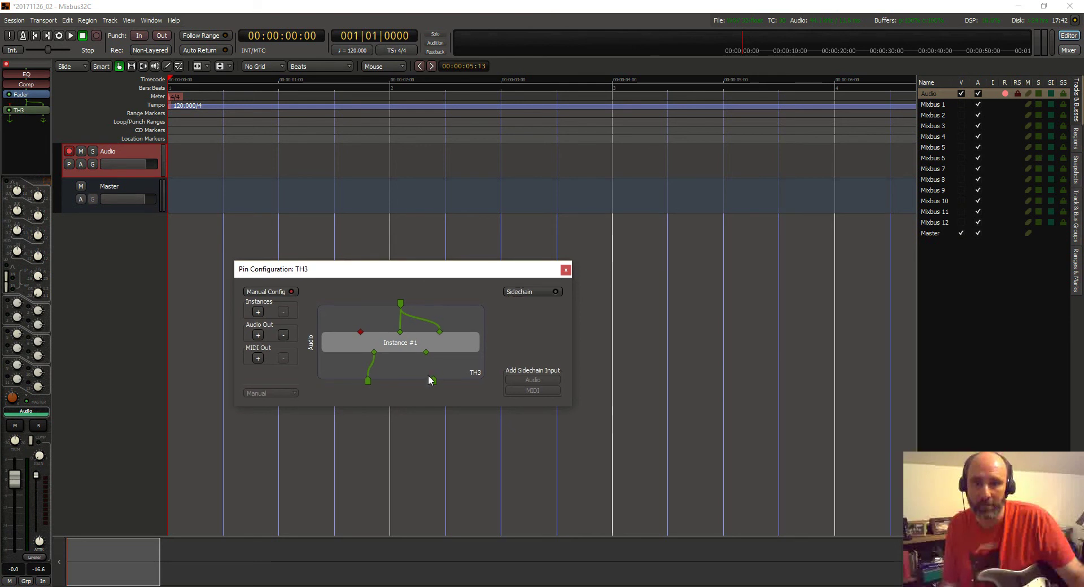
pyautogui.moveTo(434, 383); pyautogui.dragTo(426, 354)
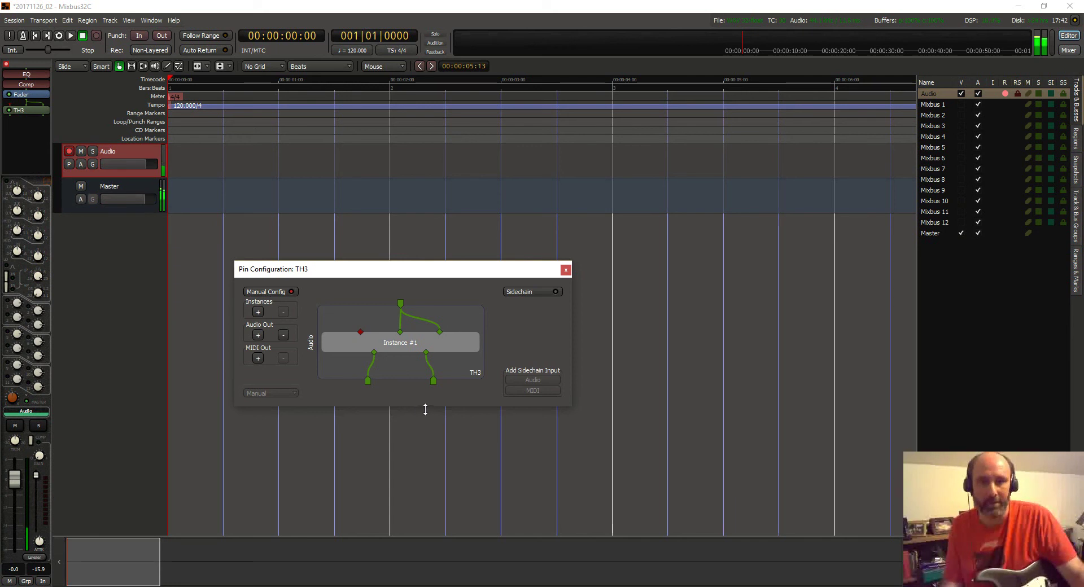
# - Enable TH3's sidechain with a MIDI input in place of the audio one, and inspect the MIDI sources in its routing grid
pyautogui.click(525, 293)
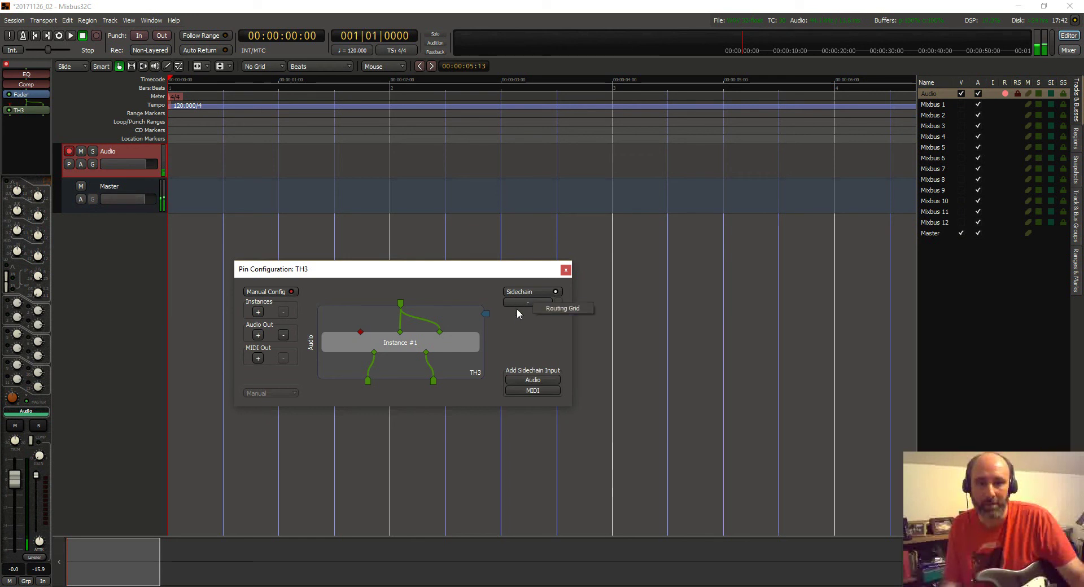
pyautogui.click(533, 391)
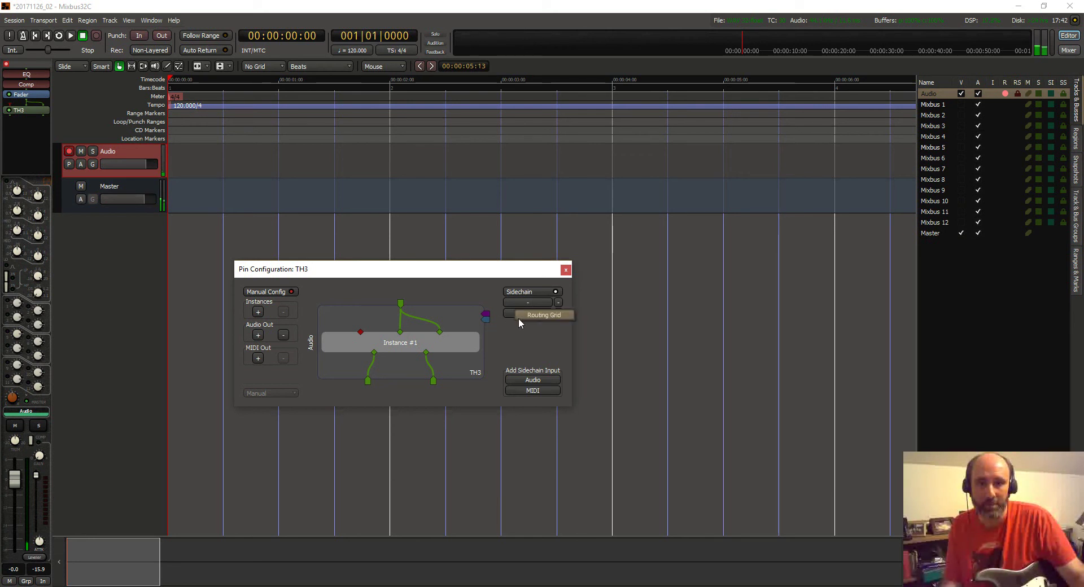
pyautogui.click(557, 313)
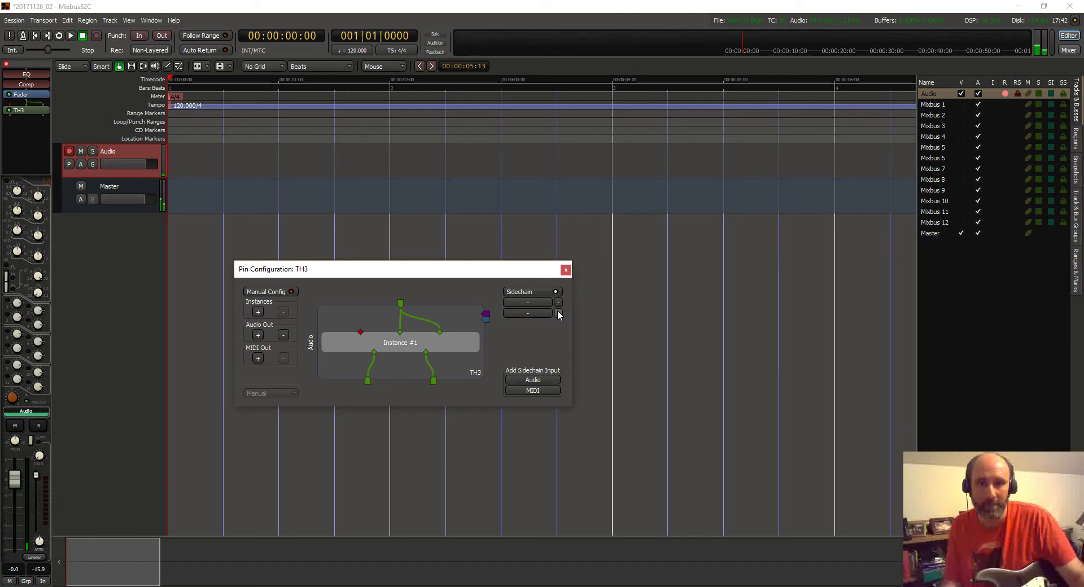
pyautogui.click(529, 303)
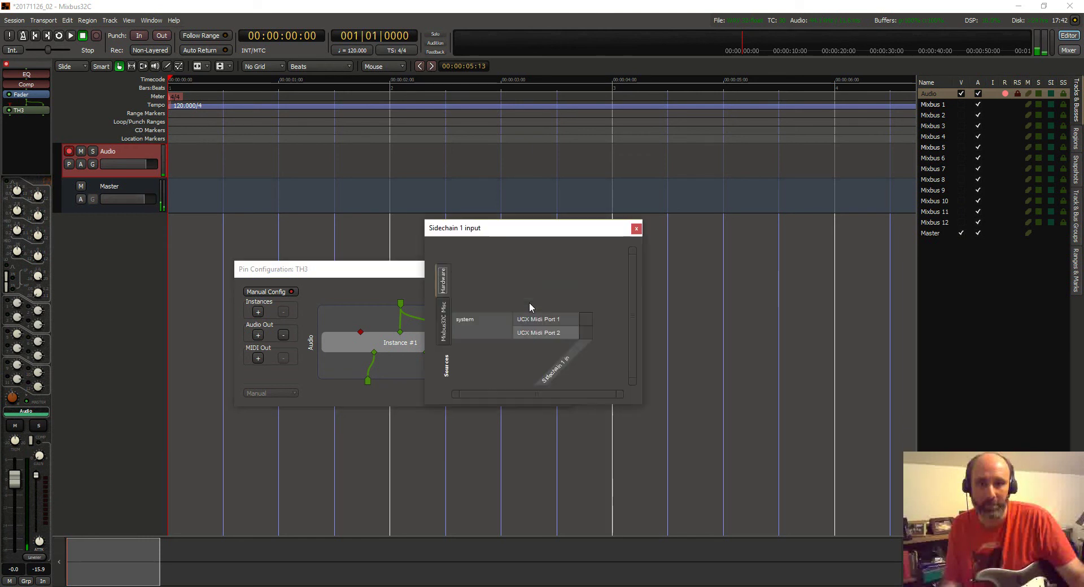
pyautogui.click(640, 231)
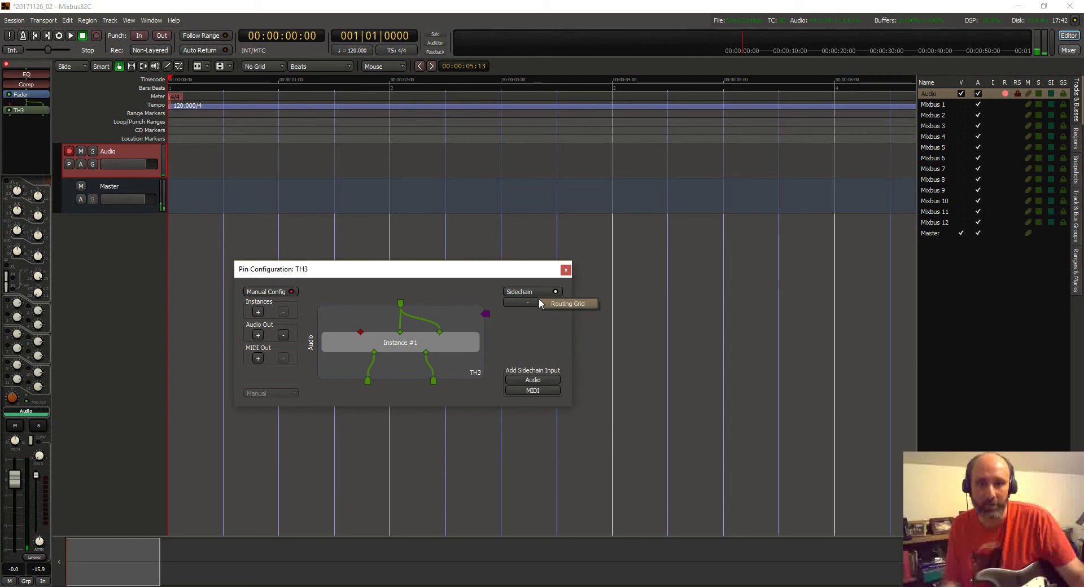
# - Add one MIDI track to the session with its instrument set to none
pyautogui.click(67, 228)
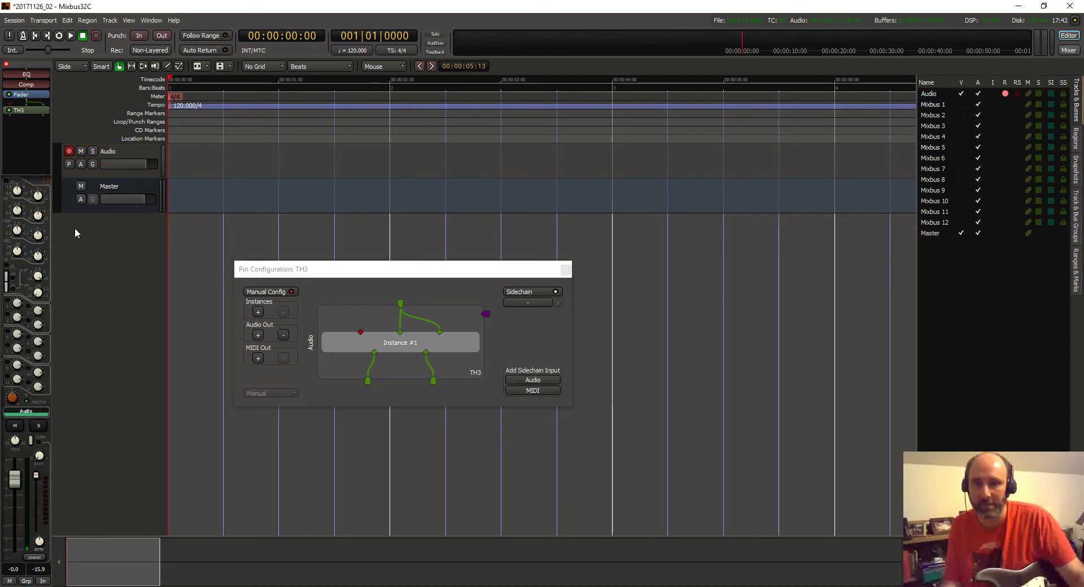
pyautogui.doubleClick(110, 254)
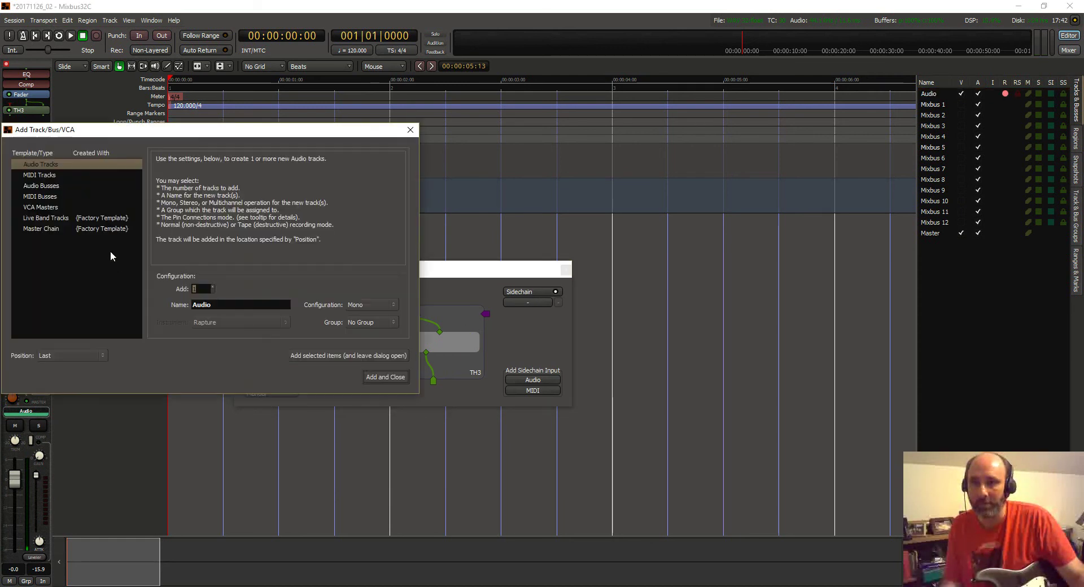
pyautogui.click(38, 175)
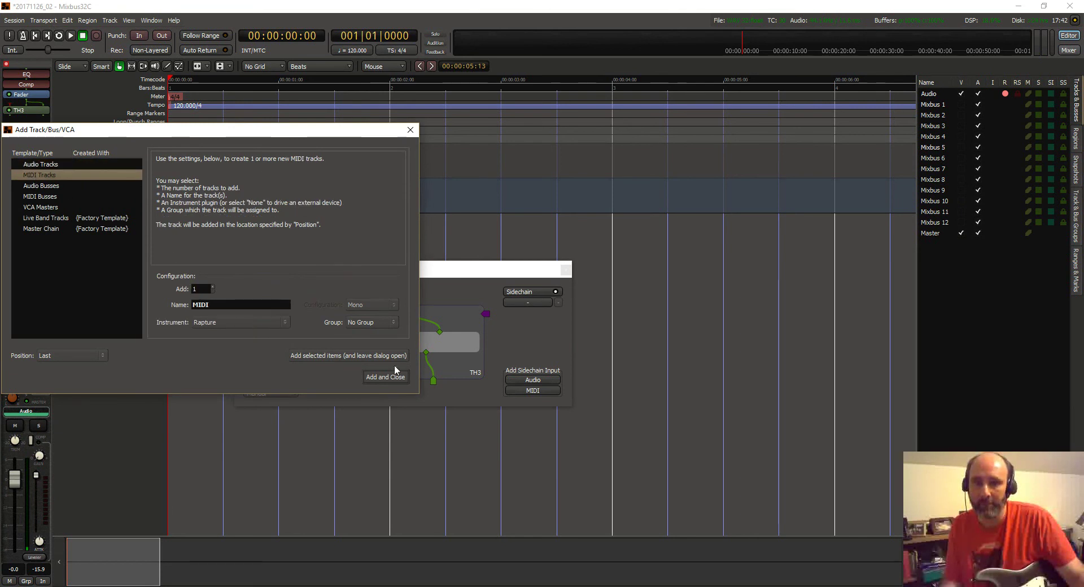
pyautogui.click(238, 320)
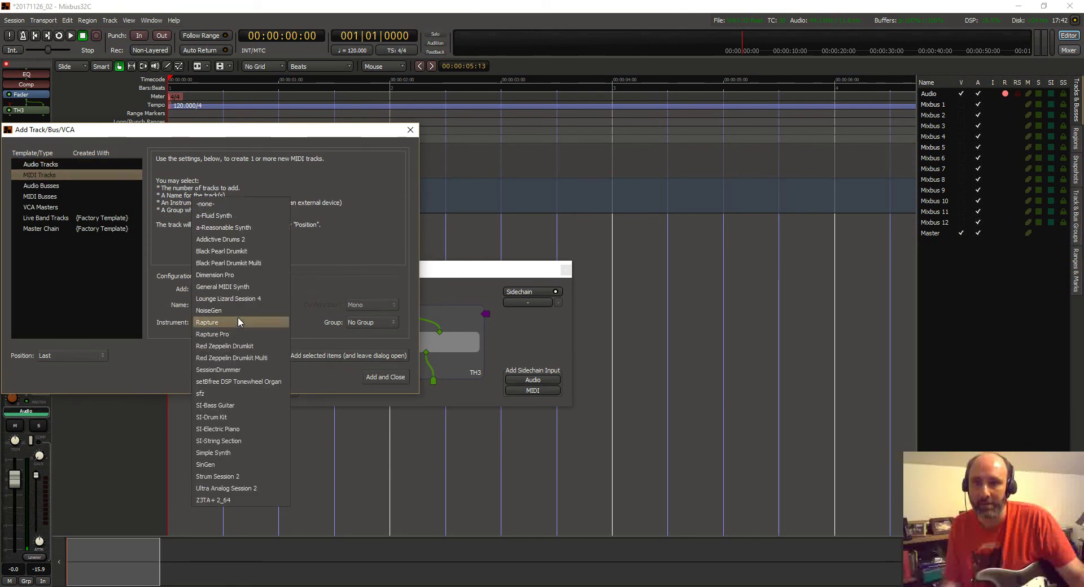
pyautogui.click(228, 212)
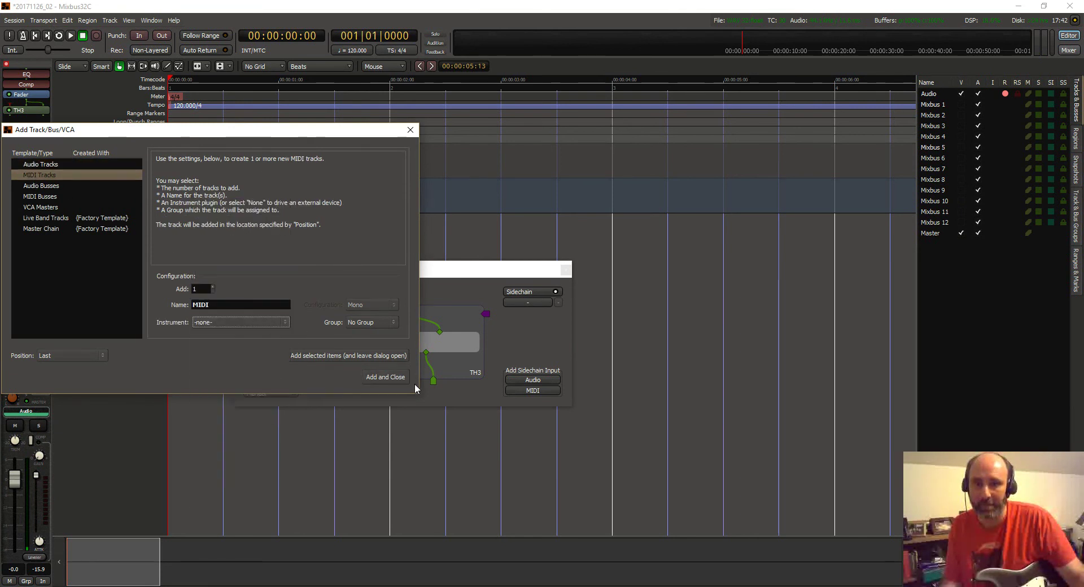
pyautogui.click(390, 374)
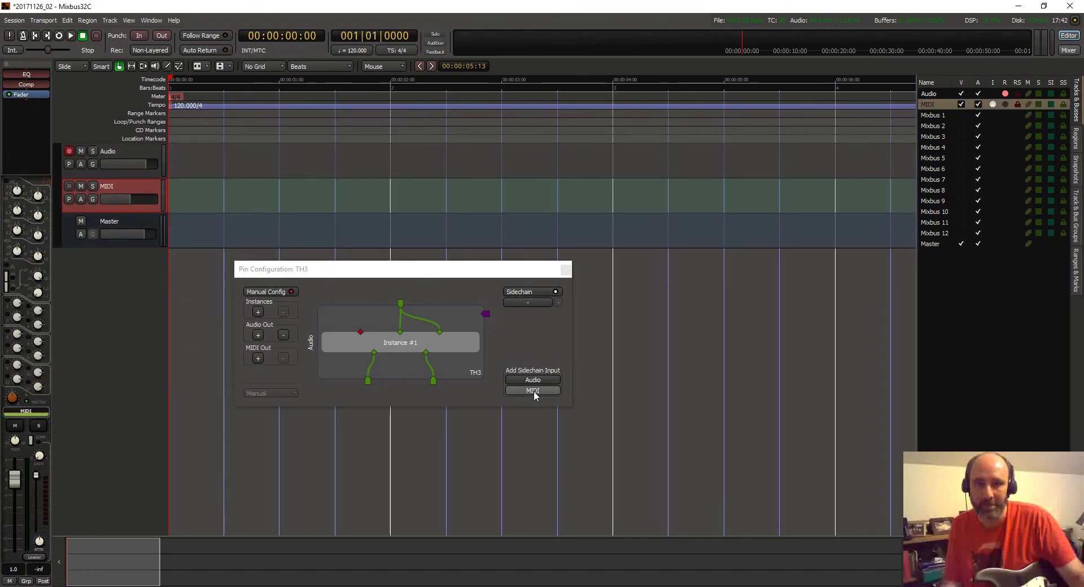
# - Check the available sources for TH3's sidechain, turn the sidechain off and close the pin configuration
pyautogui.click(527, 302)
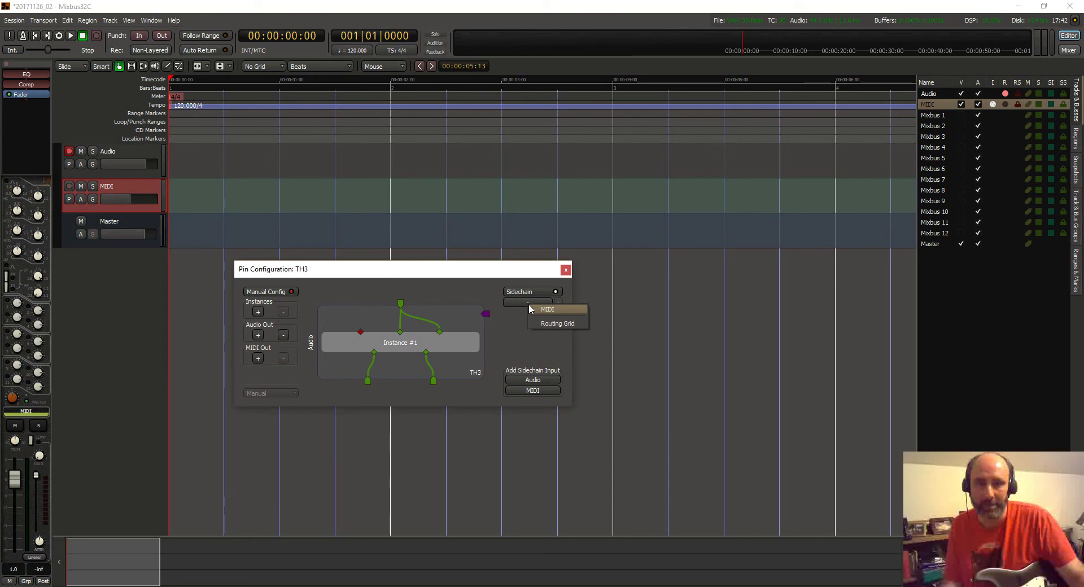
pyautogui.click(523, 334)
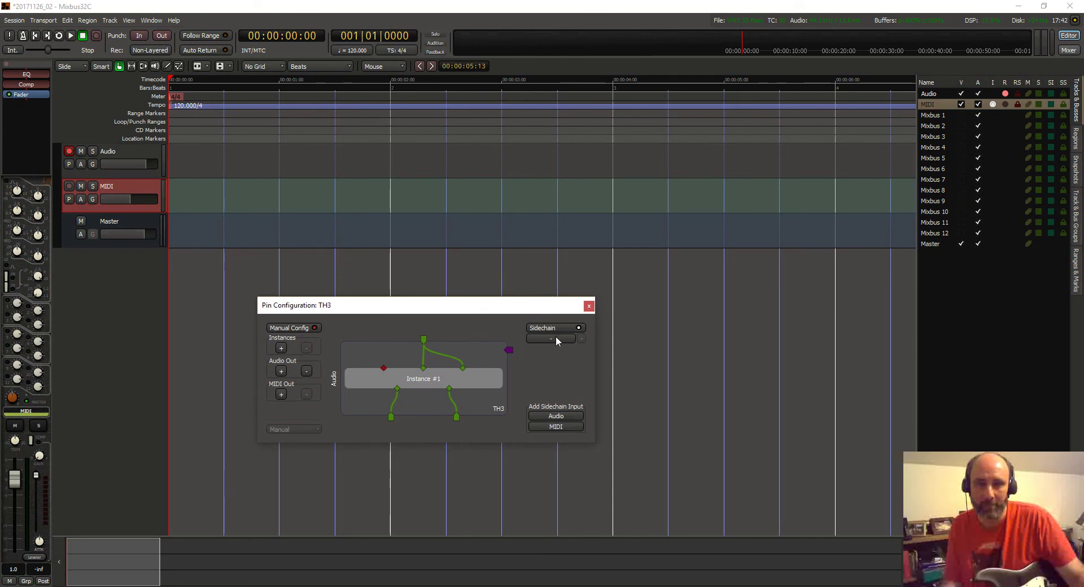
pyautogui.click(565, 339)
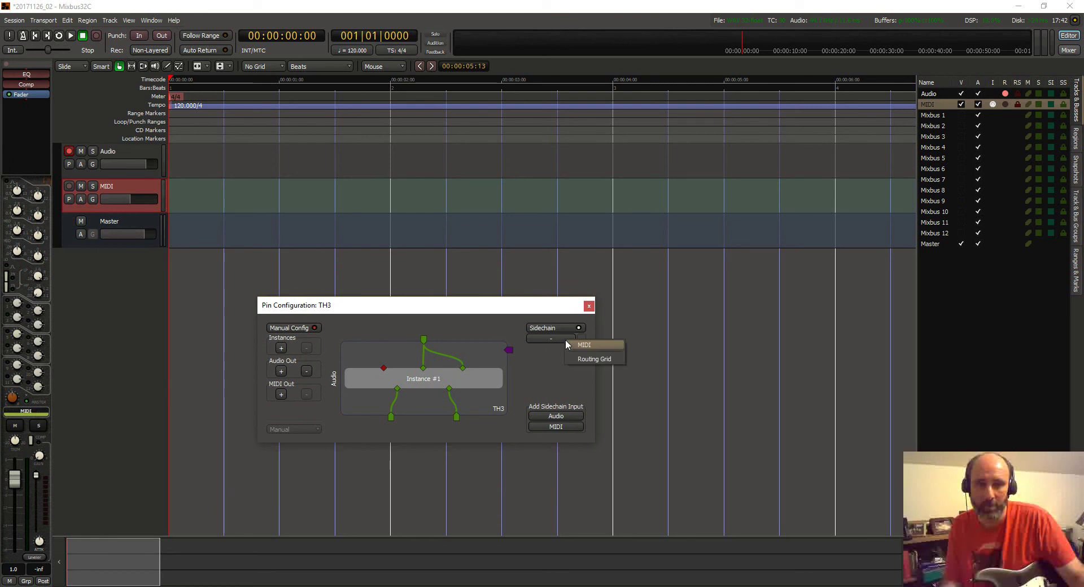
pyautogui.click(557, 330)
pyautogui.click(557, 331)
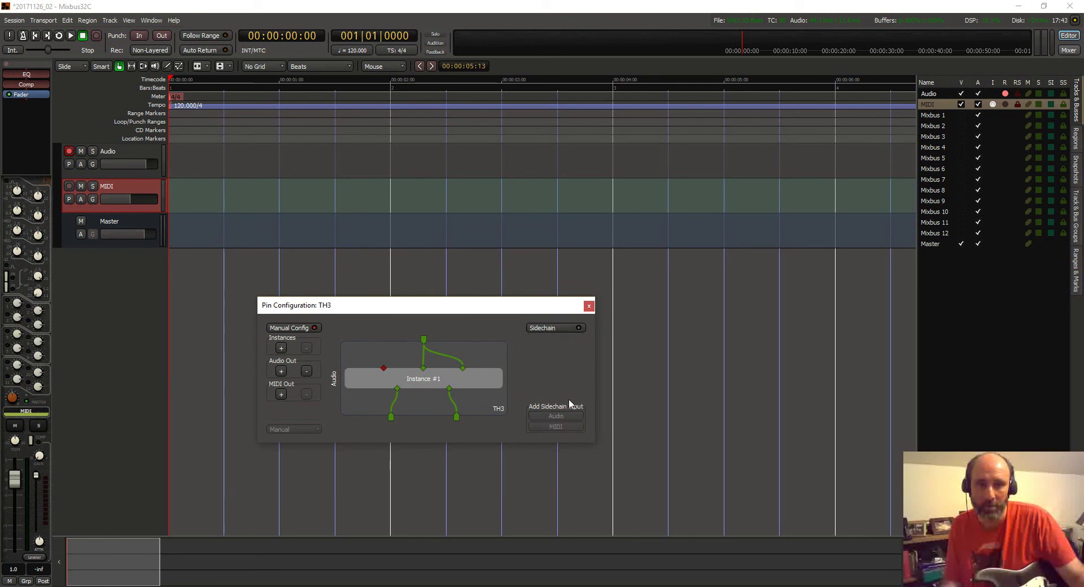
pyautogui.moveTo(540, 310); pyautogui.dragTo(426, 233)
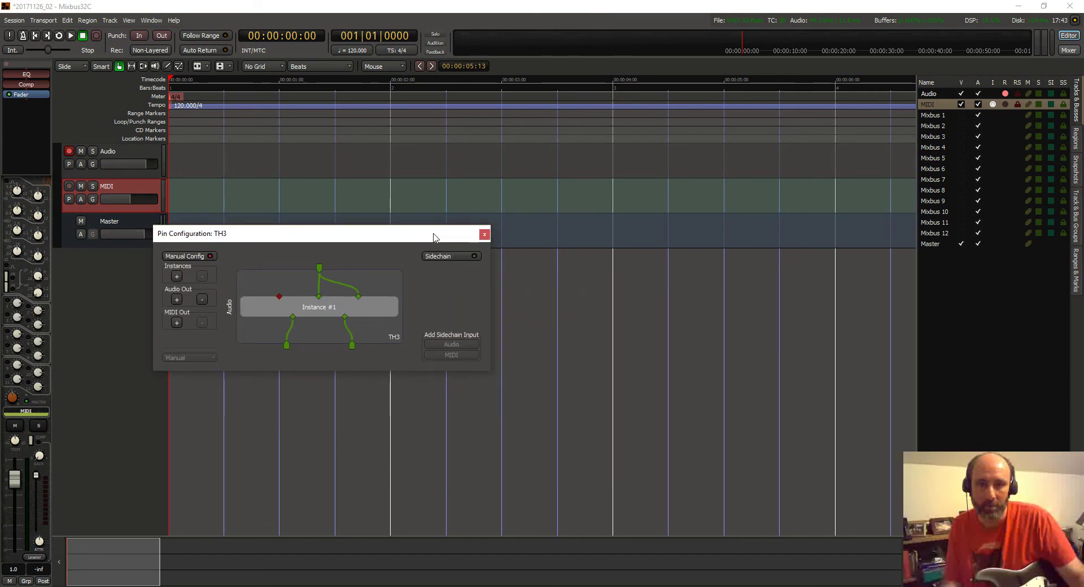
pyautogui.click(484, 235)
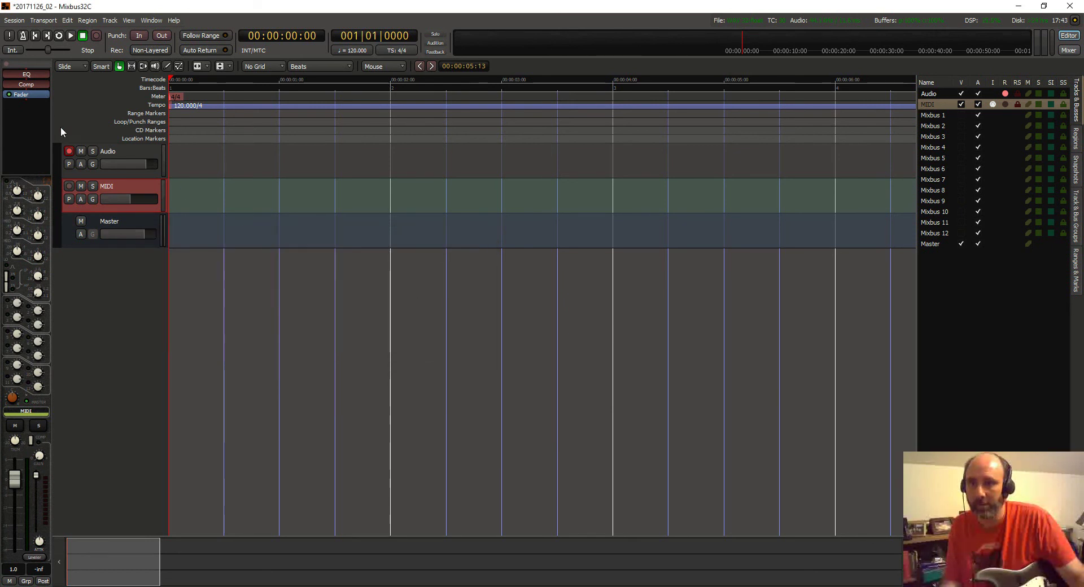
# - Reopen the pin connections of TH3 on the Audio track, enable the sidechain and add a MIDI sidechain input
pyautogui.click(100, 151)
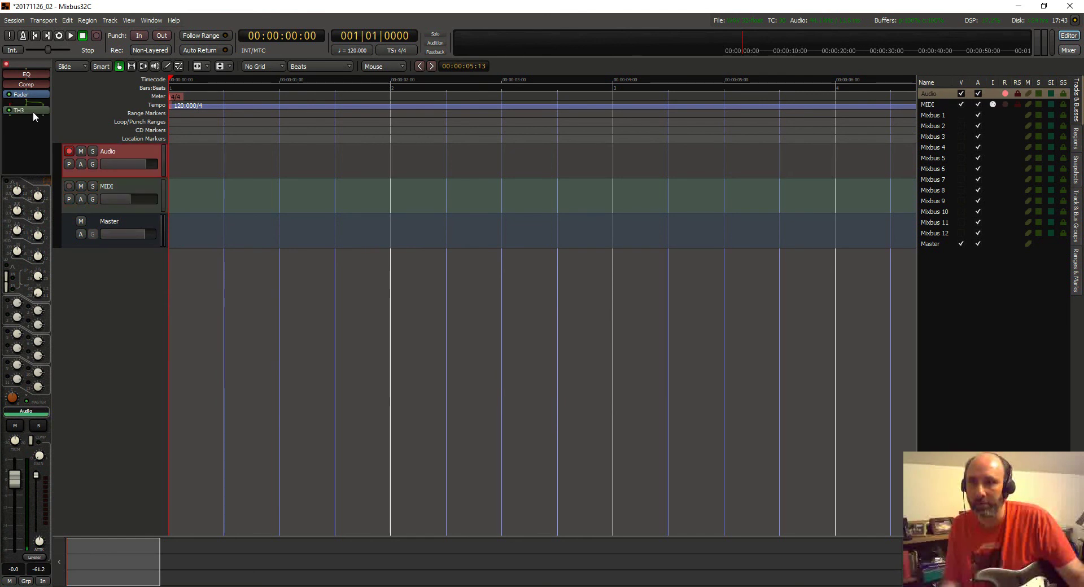
pyautogui.rightClick(33, 110)
pyautogui.moveTo(33, 111)
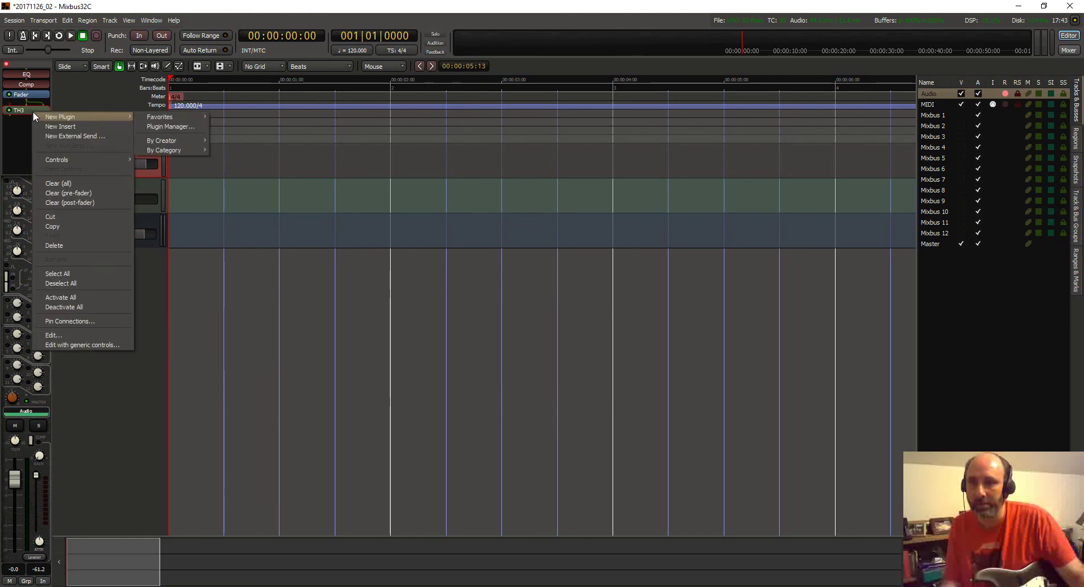
pyautogui.click(105, 321)
pyautogui.click(457, 256)
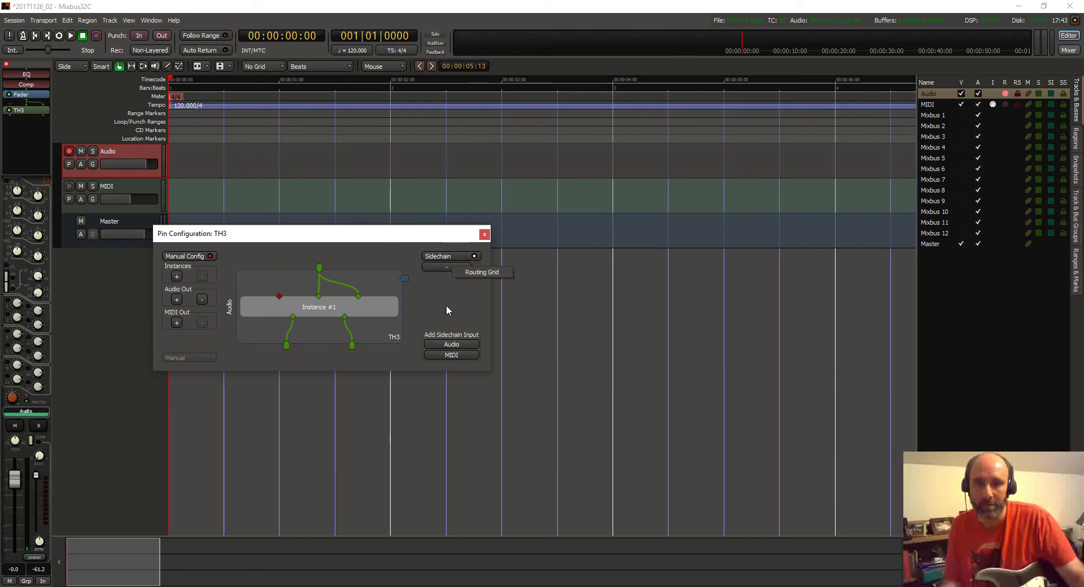
pyautogui.click(459, 356)
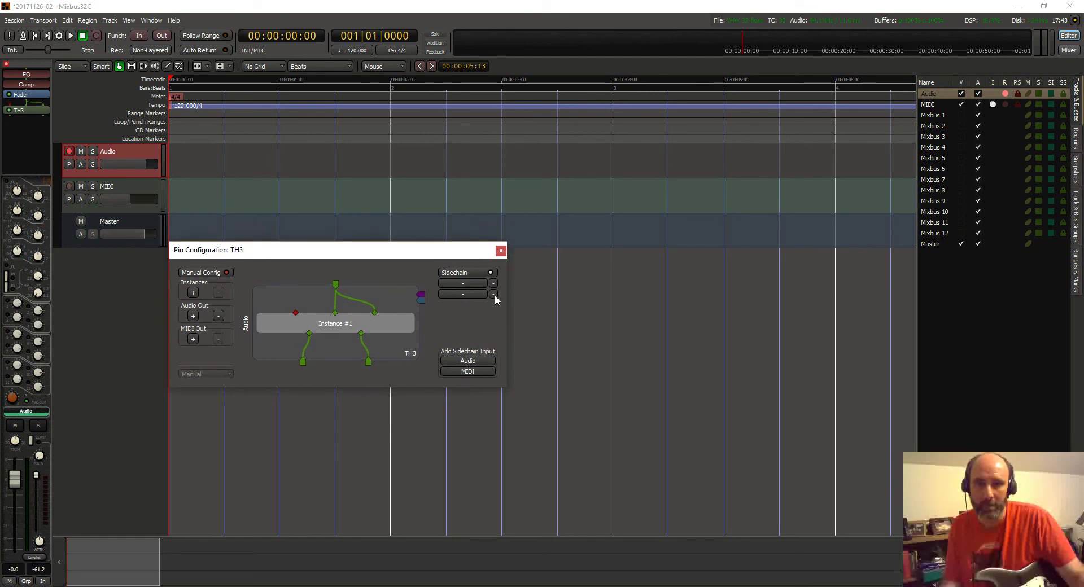
# - Assign the MIDI track as the source of TH3's MIDI sidechain input
pyautogui.click(484, 284)
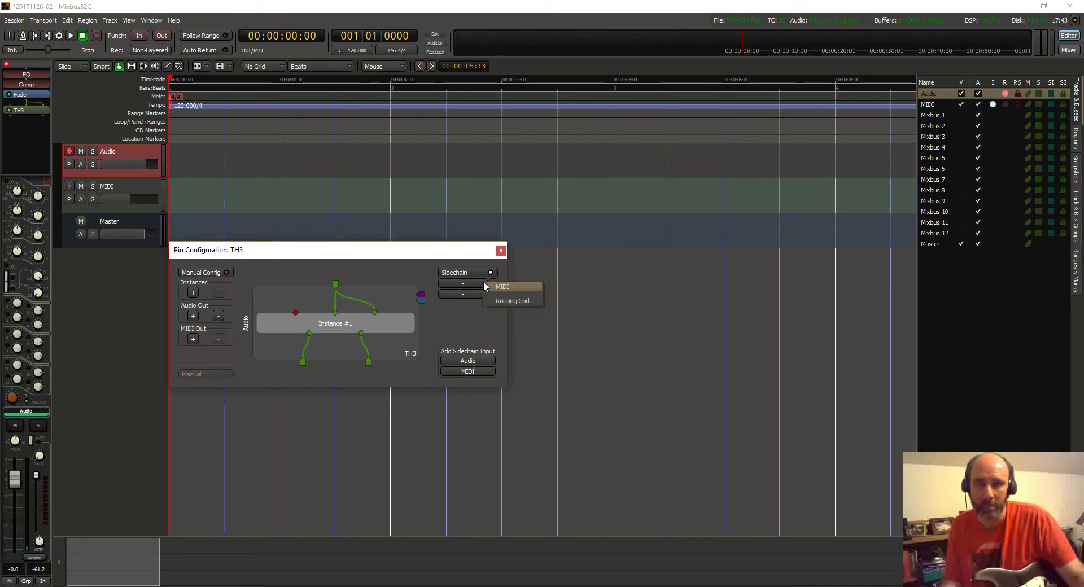
pyautogui.click(486, 286)
pyautogui.click(466, 284)
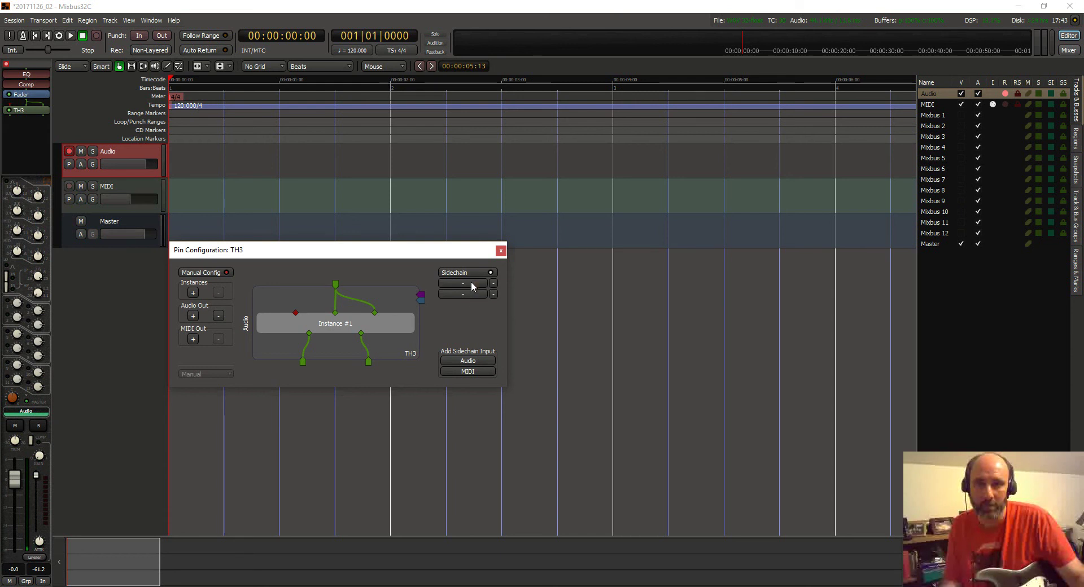
pyautogui.click(451, 291)
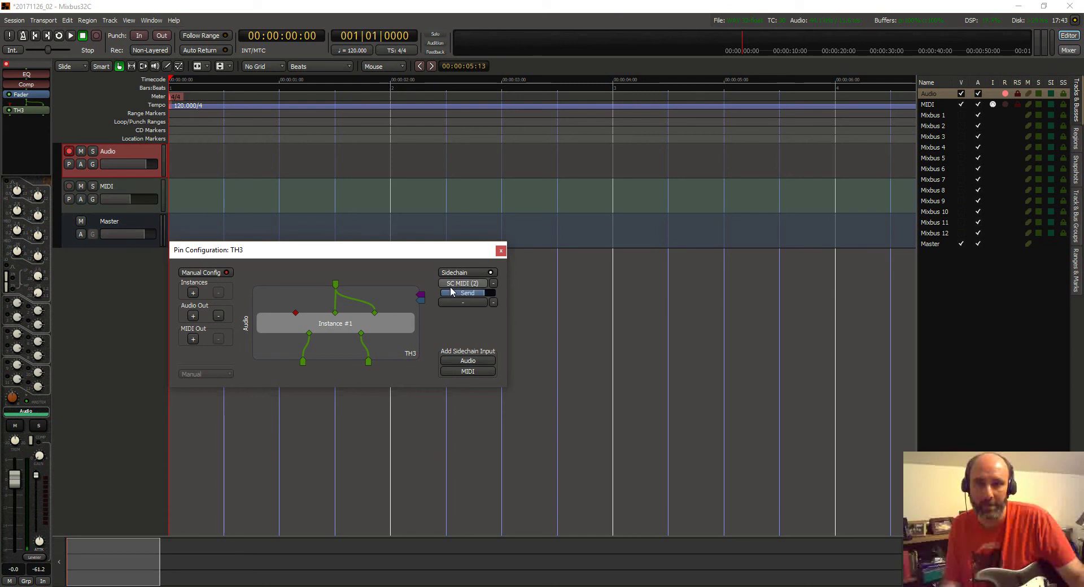
# - Check the sidechain send on the MIDI track, then connect the sidechain MIDI to TH3's MIDI input pin and close the pin configuration
pyautogui.click(114, 184)
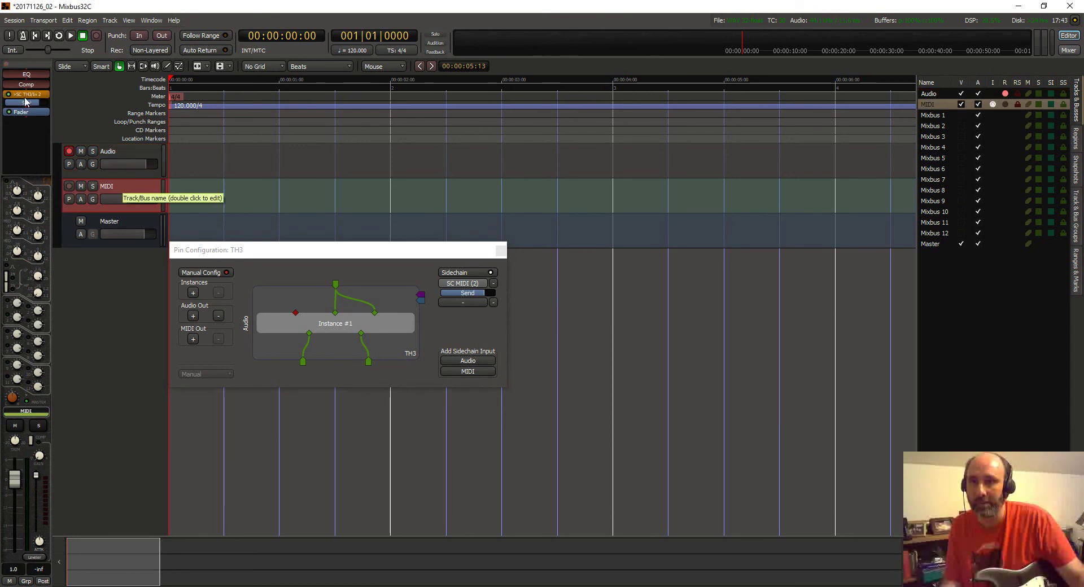
pyautogui.moveTo(27, 94)
pyautogui.mouseDown()
pyautogui.moveTo(28, 72)
pyautogui.moveTo(31, 90)
pyautogui.mouseUp()
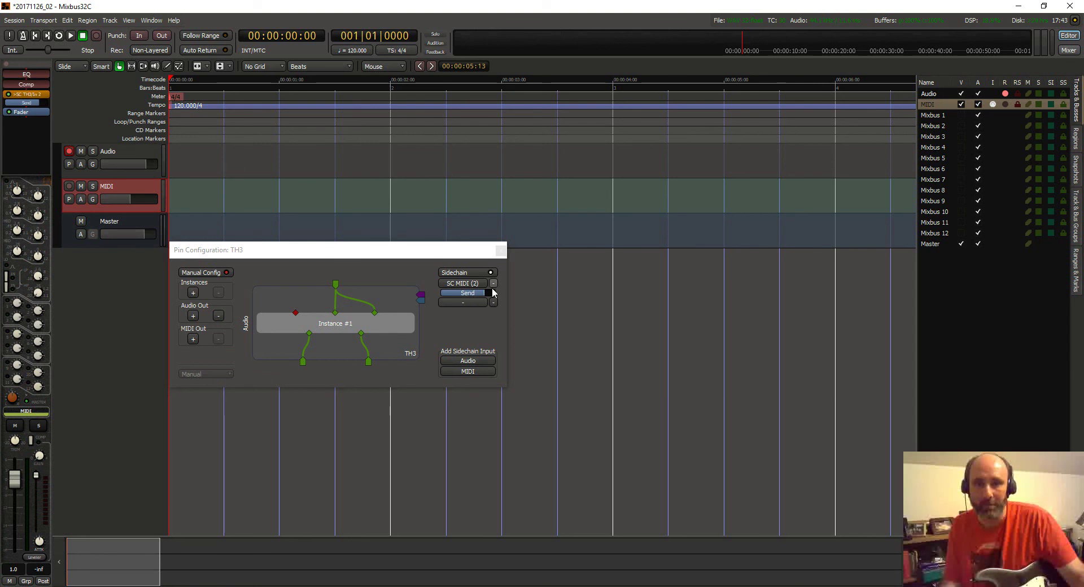
pyautogui.moveTo(421, 301); pyautogui.dragTo(296, 313)
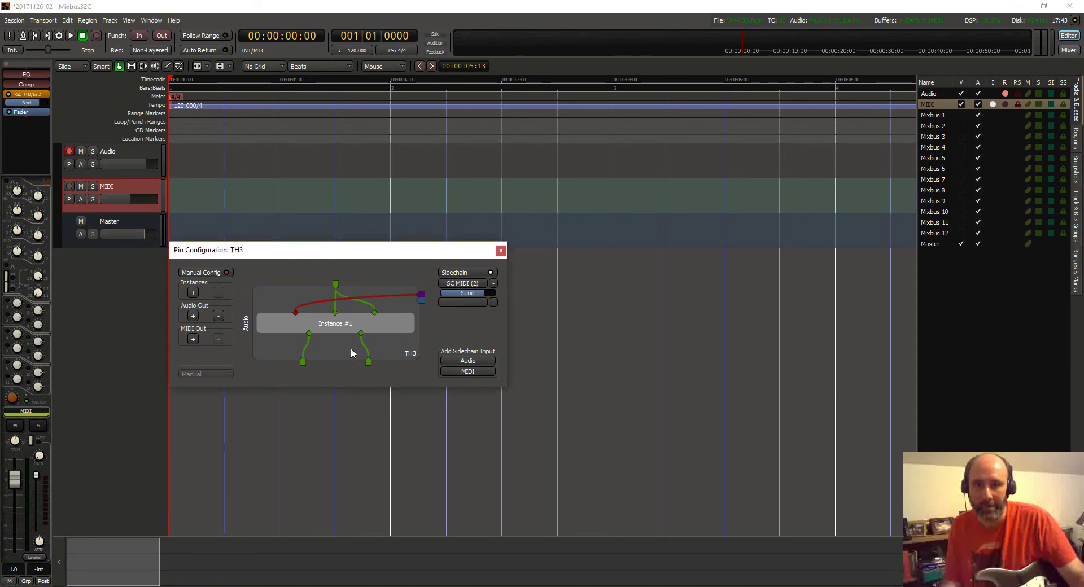
pyautogui.click(500, 251)
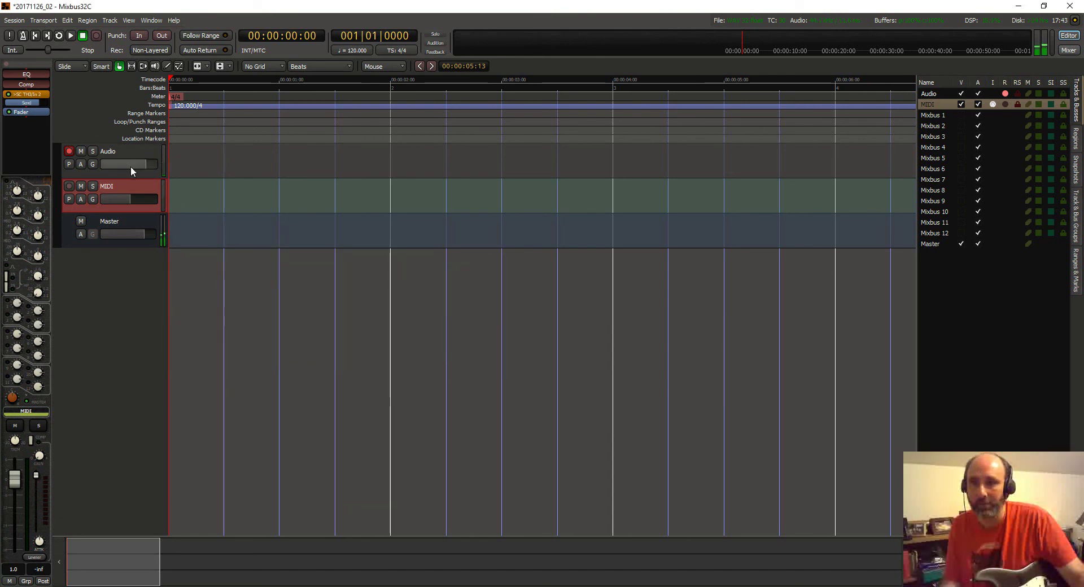
# - Open the TH3 window from the Audio track and set the MIDI track's input to UCX Midi Port 1
pyautogui.click(116, 151)
pyautogui.doubleClick(26, 110)
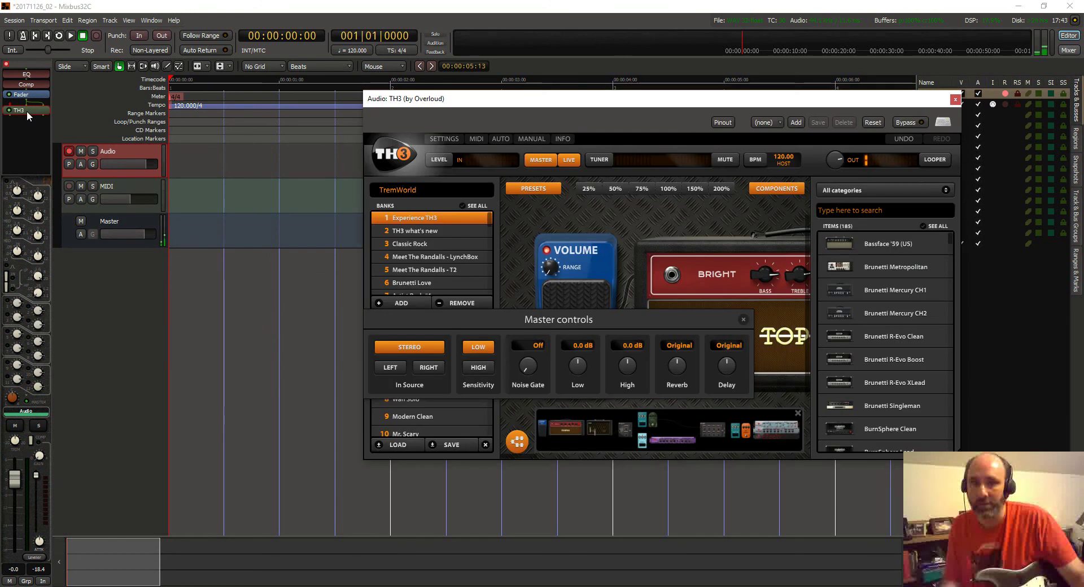
pyautogui.click(123, 187)
pyautogui.click(35, 63)
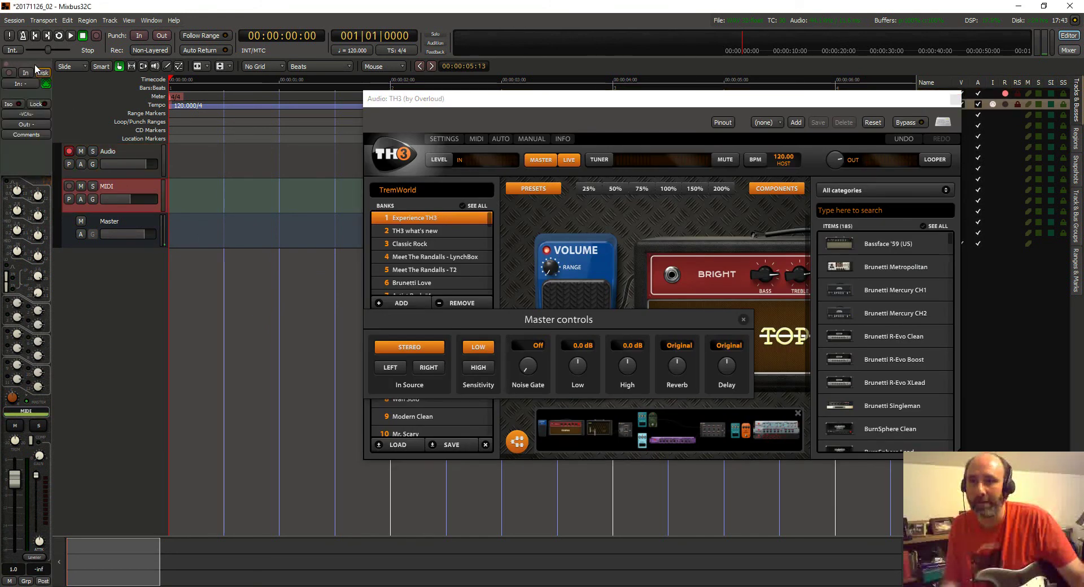
pyautogui.click(28, 83)
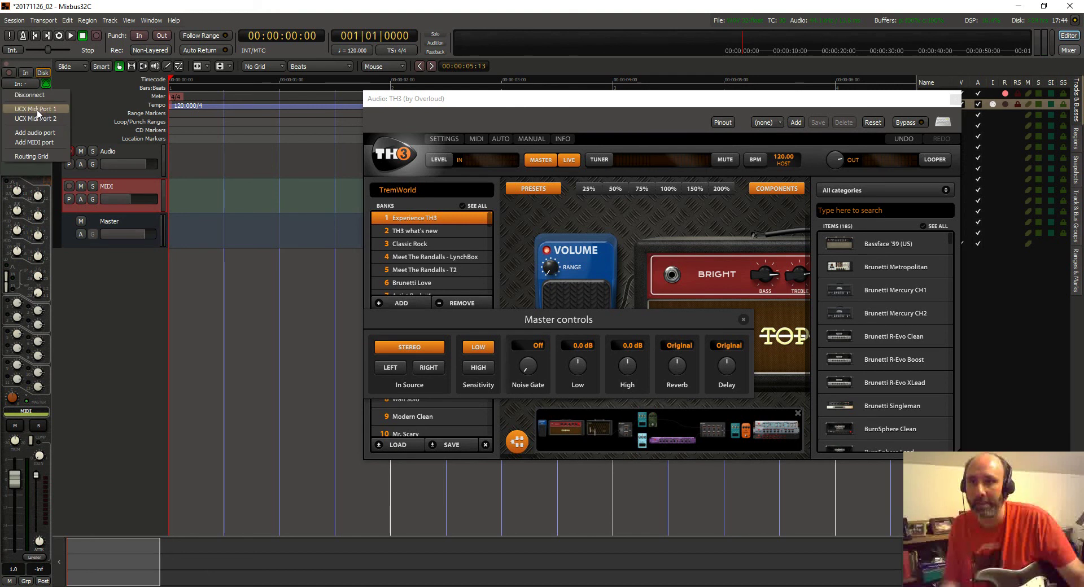
pyautogui.click(37, 111)
pyautogui.click(26, 63)
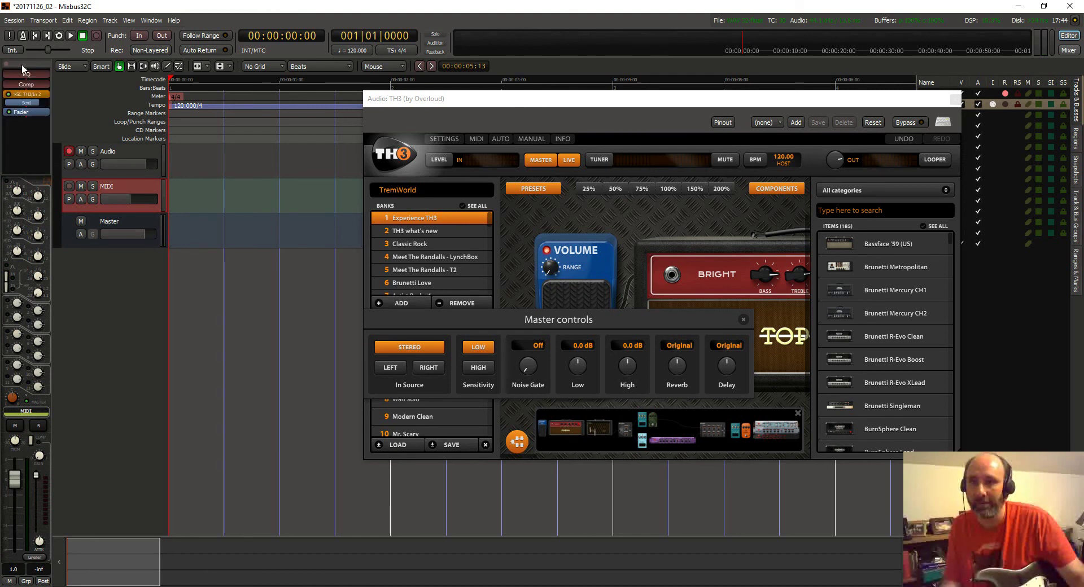
# - Close TH3's master controls and try to learn a MIDI control for the Volume pedal in the current preset
pyautogui.click(105, 156)
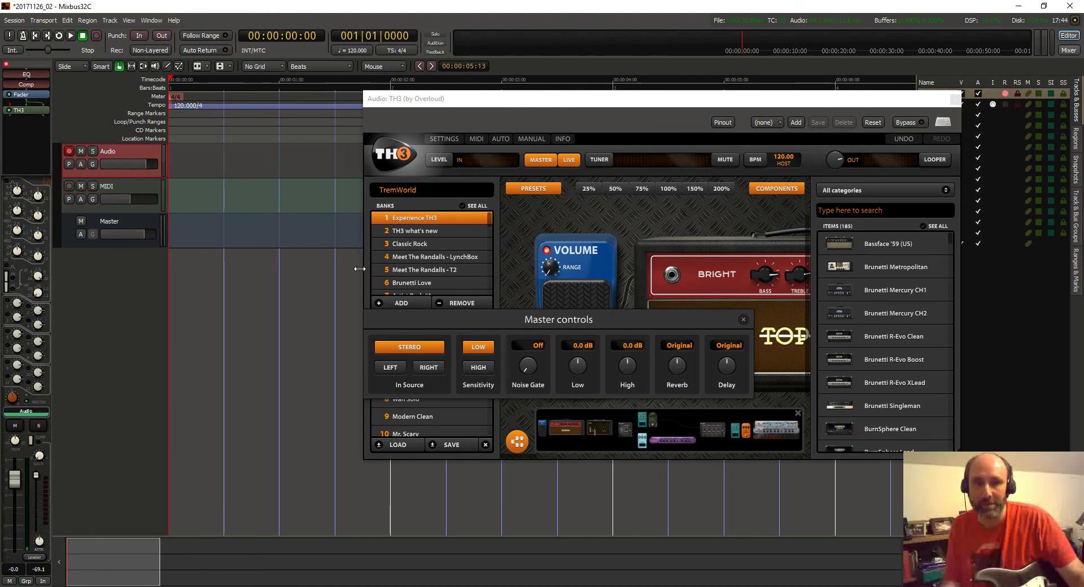
pyautogui.click(743, 320)
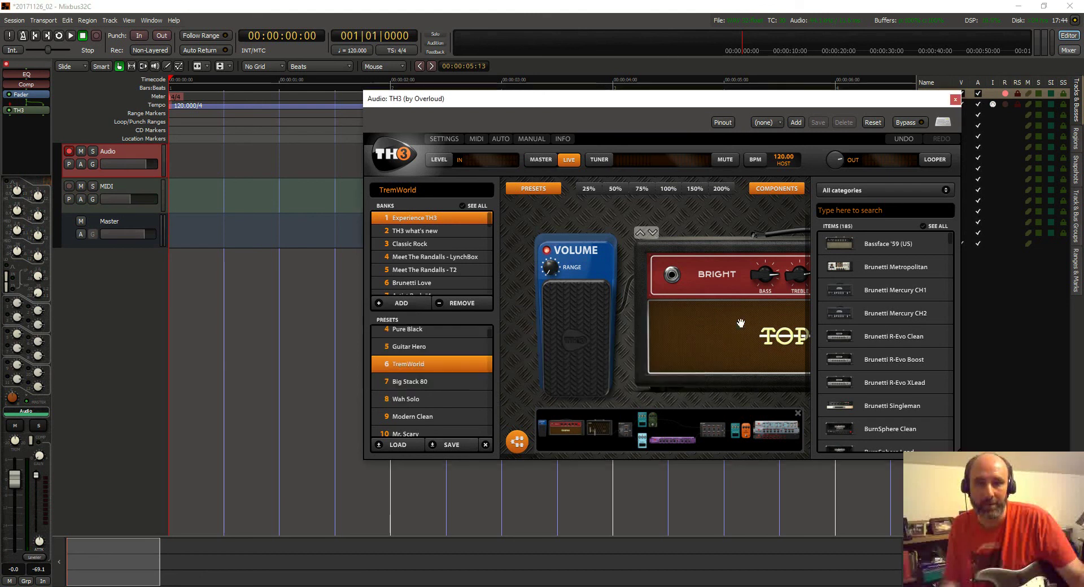
pyautogui.rightClick(594, 333)
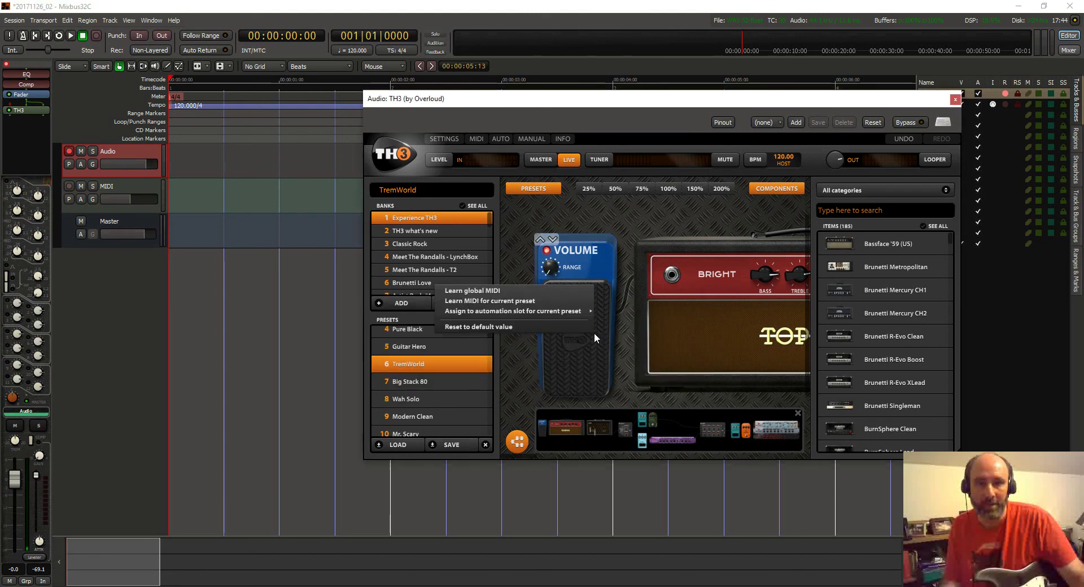
pyautogui.click(541, 300)
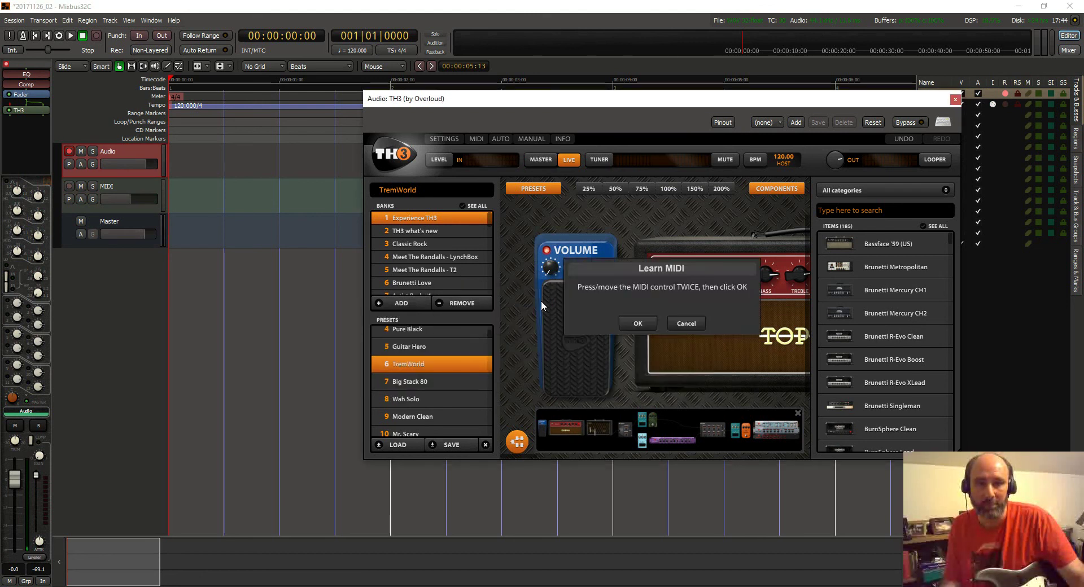
pyautogui.click(646, 322)
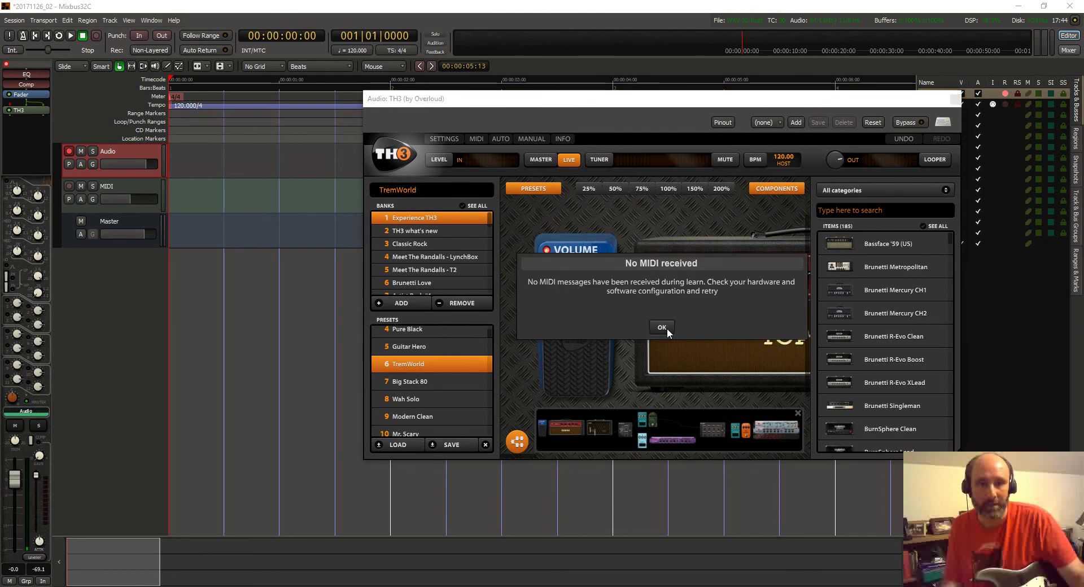
pyautogui.click(667, 325)
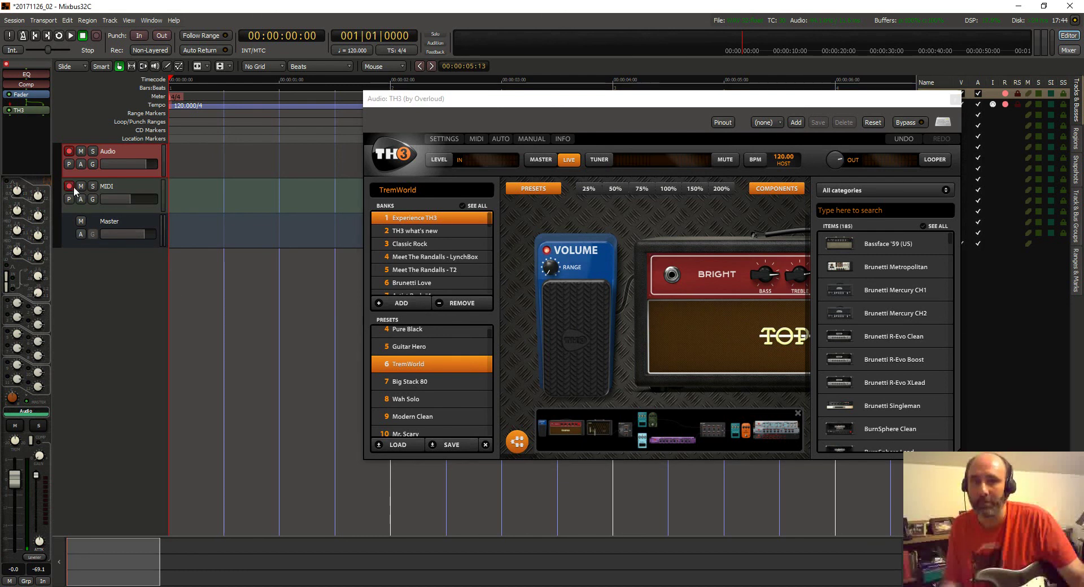
# - Learn a MIDI control for the Volume pedal in the current preset, then close the TH3 window
pyautogui.rightClick(578, 329)
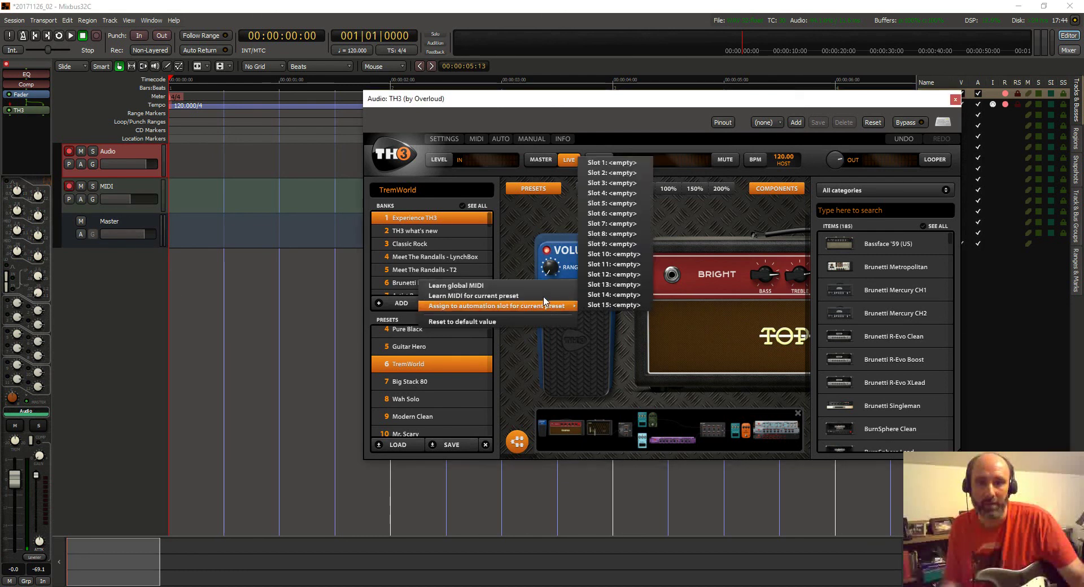
pyautogui.click(543, 296)
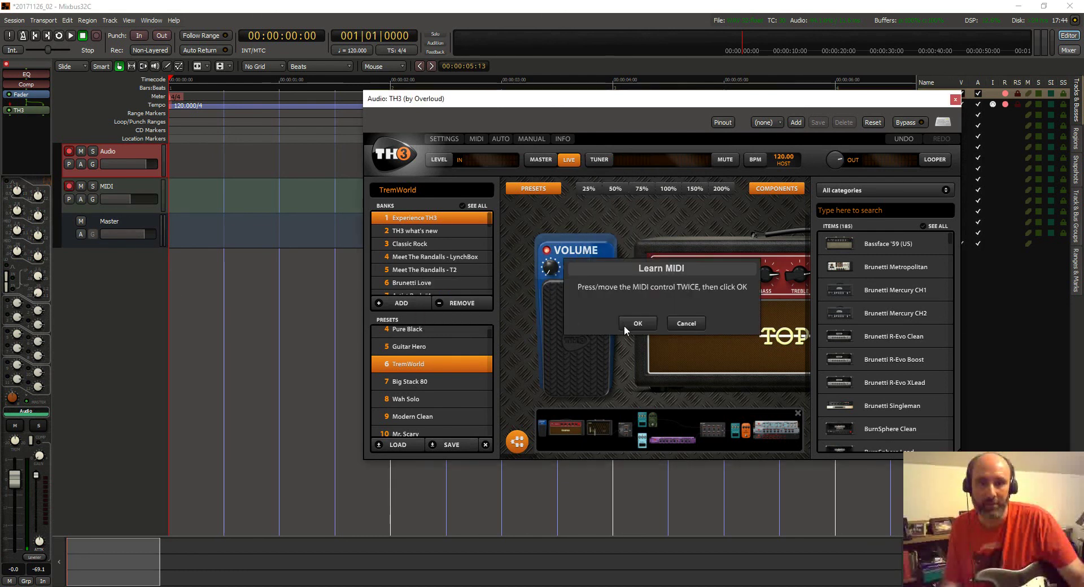
pyautogui.click(638, 321)
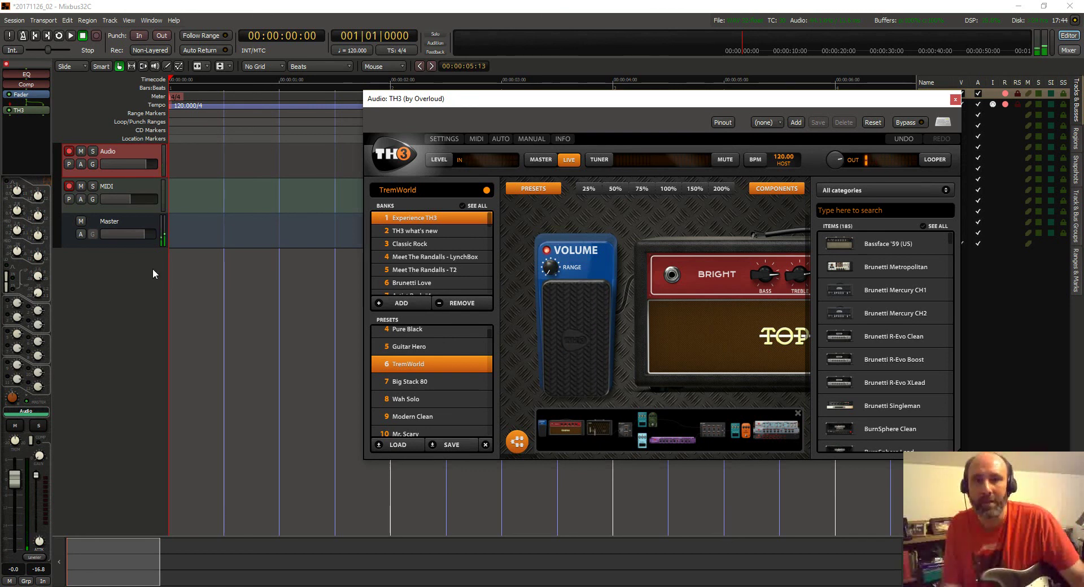
pyautogui.click(955, 100)
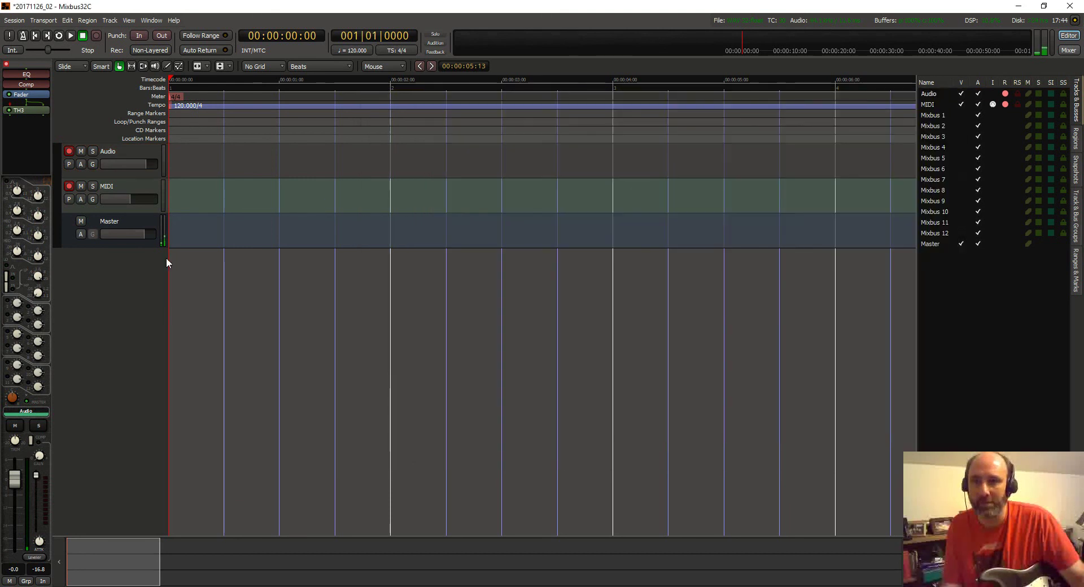
# - Add one MIDI track with Rapture Pro as its instrument
pyautogui.doubleClick(126, 276)
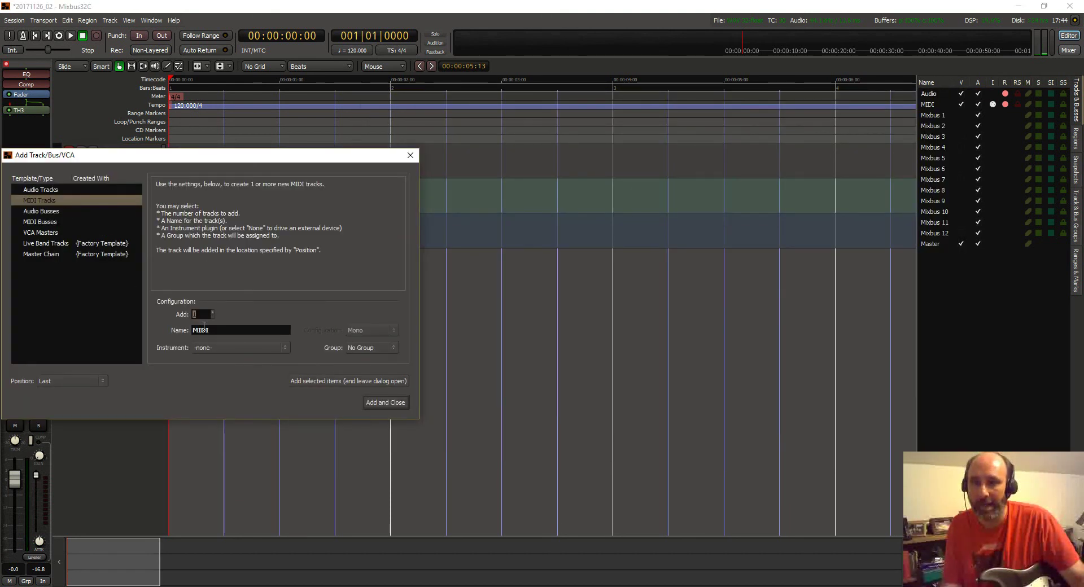
pyautogui.click(252, 347)
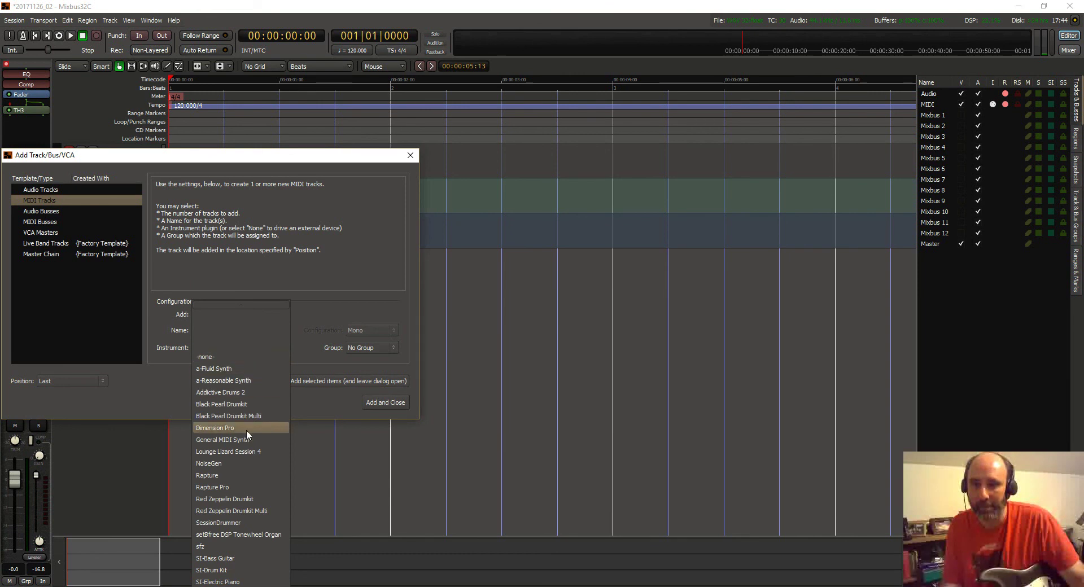
pyautogui.click(252, 486)
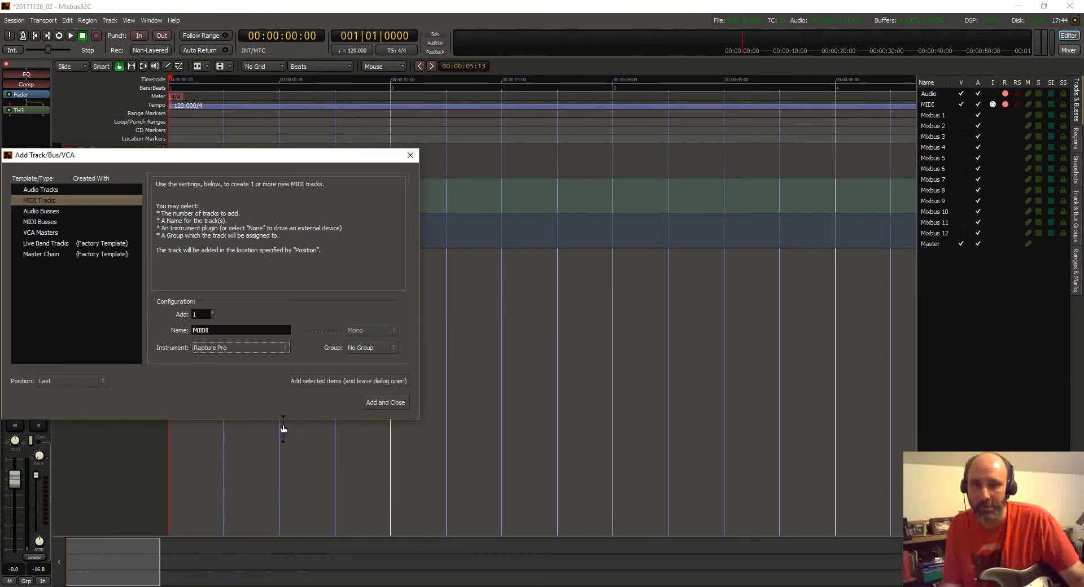
pyautogui.click(371, 403)
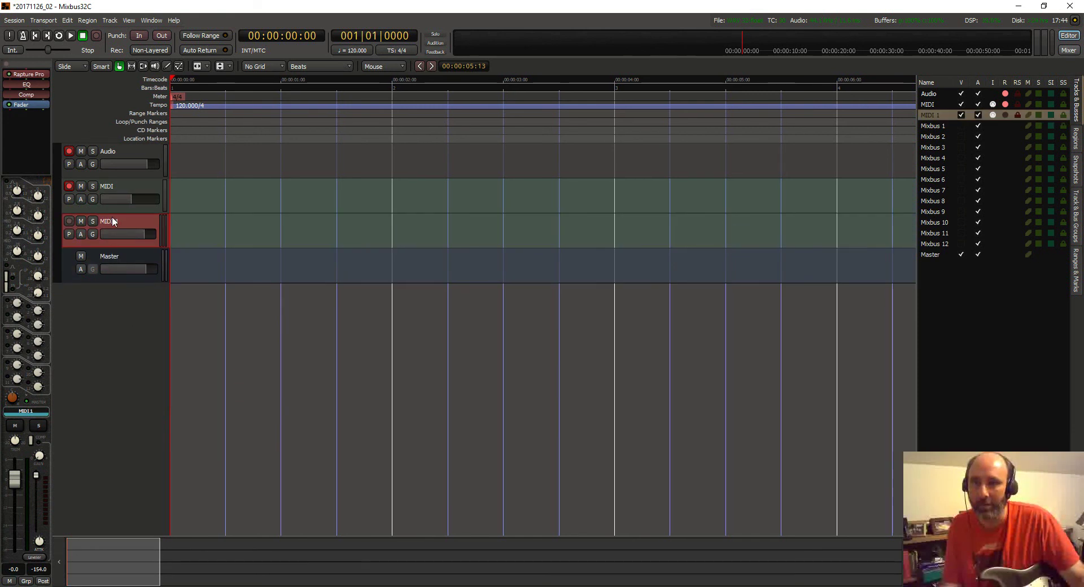
# - Load the Atmos Harp program in Rapture Pro on the MIDI 1 track and record-arm that track
pyautogui.doubleClick(42, 76)
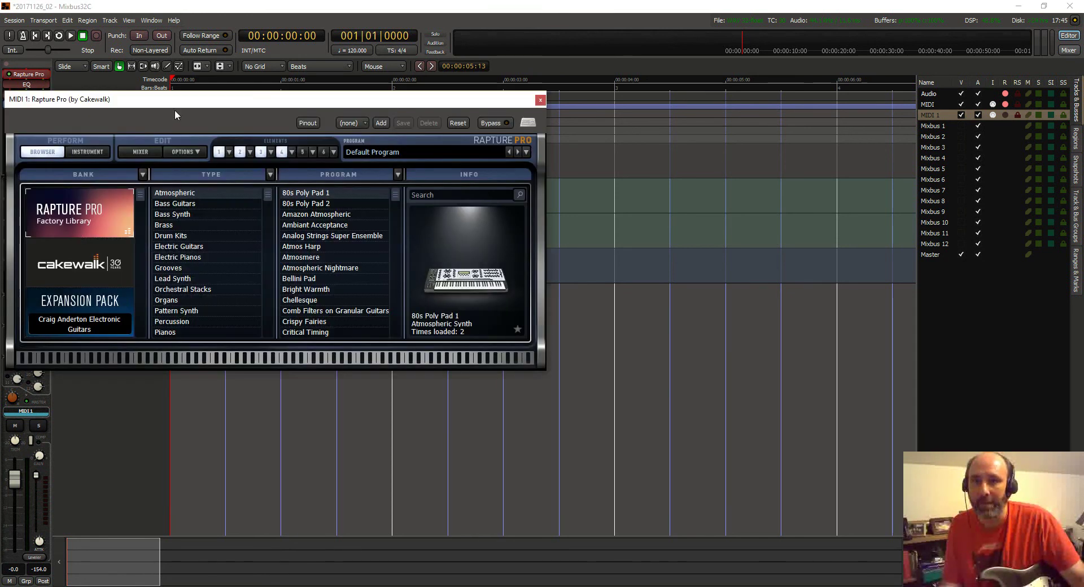
pyautogui.doubleClick(318, 247)
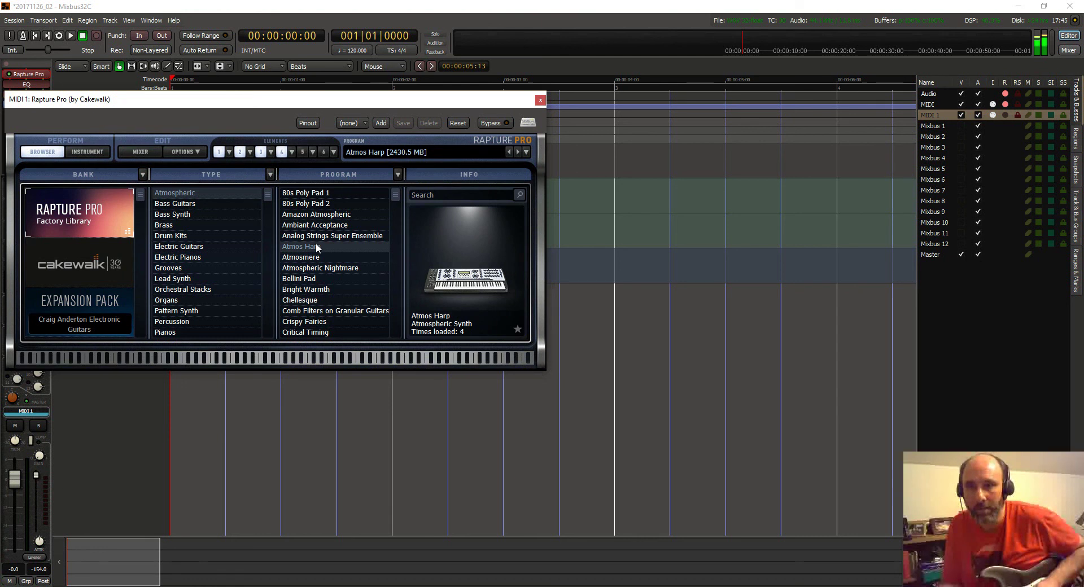
pyautogui.moveTo(490, 100); pyautogui.dragTo(801, 135)
pyautogui.click(137, 272)
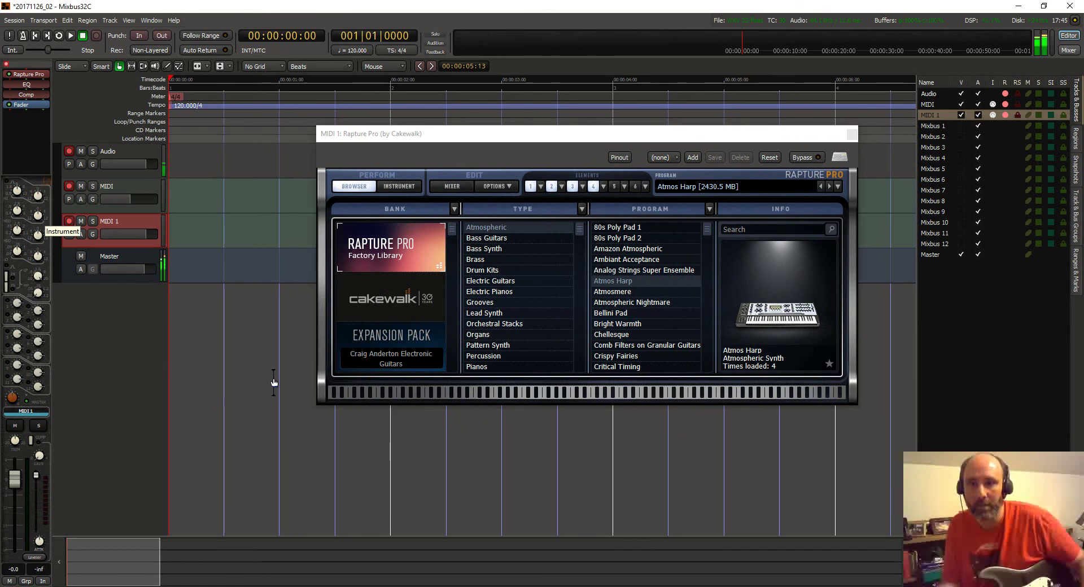
pyautogui.click(93, 364)
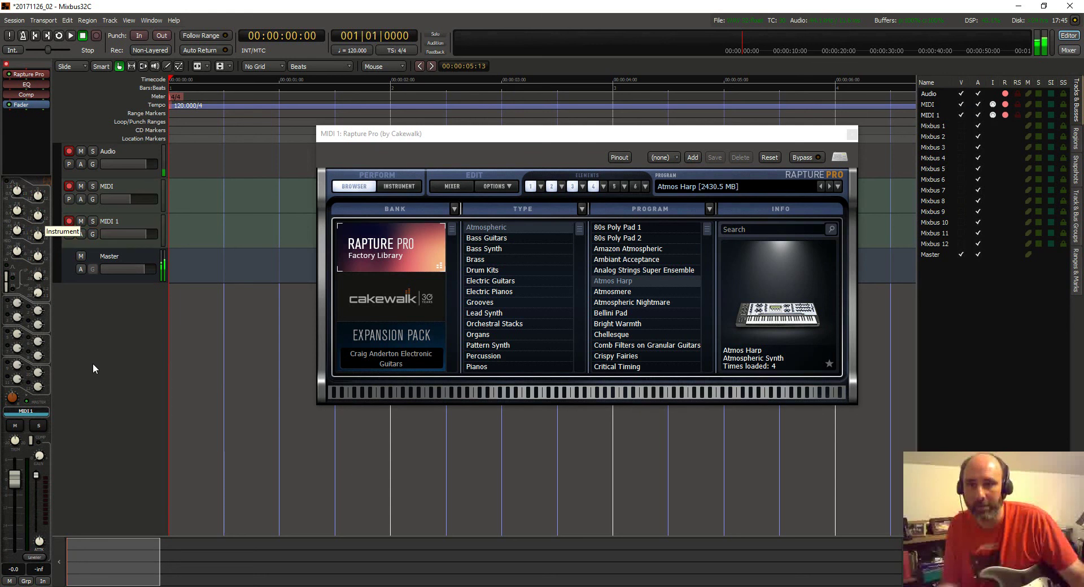
# - Show the mixer and set the MIDI 1 track's input to UCX Midi Port 2
pyautogui.click(1068, 51)
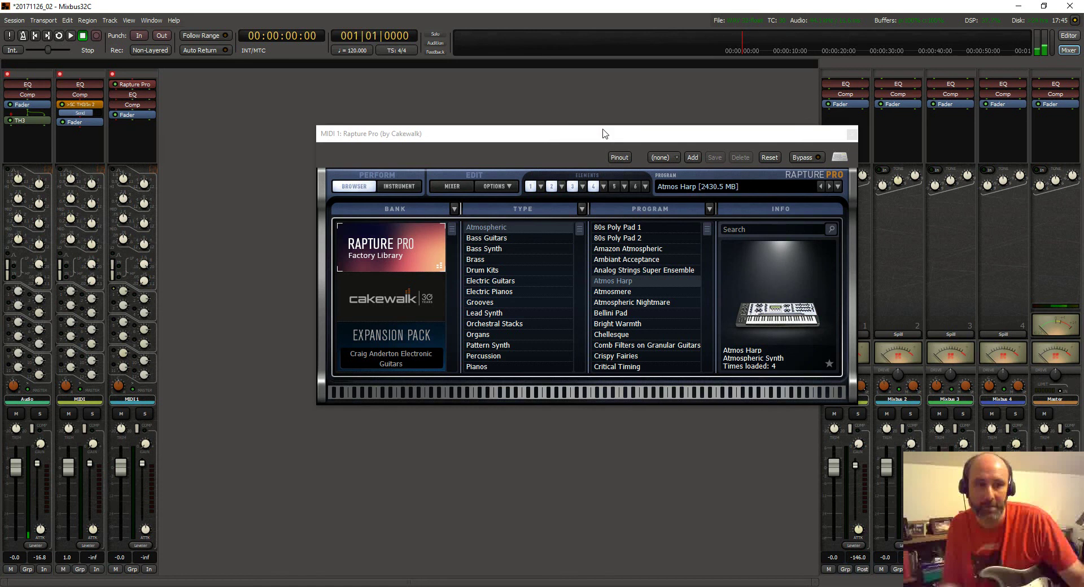
pyautogui.click(591, 187)
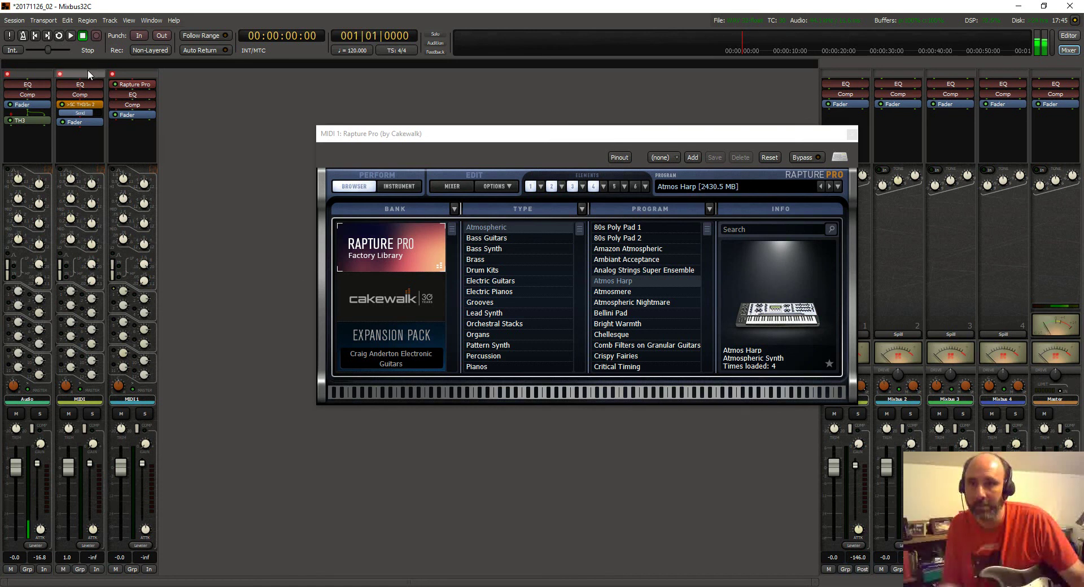
pyautogui.click(142, 77)
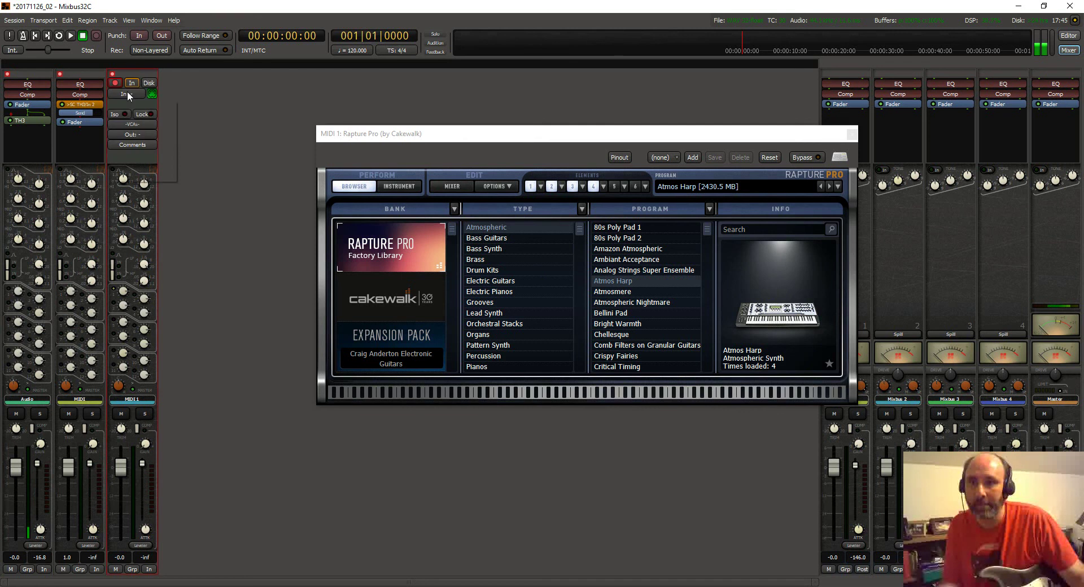
pyautogui.click(128, 94)
pyautogui.click(137, 129)
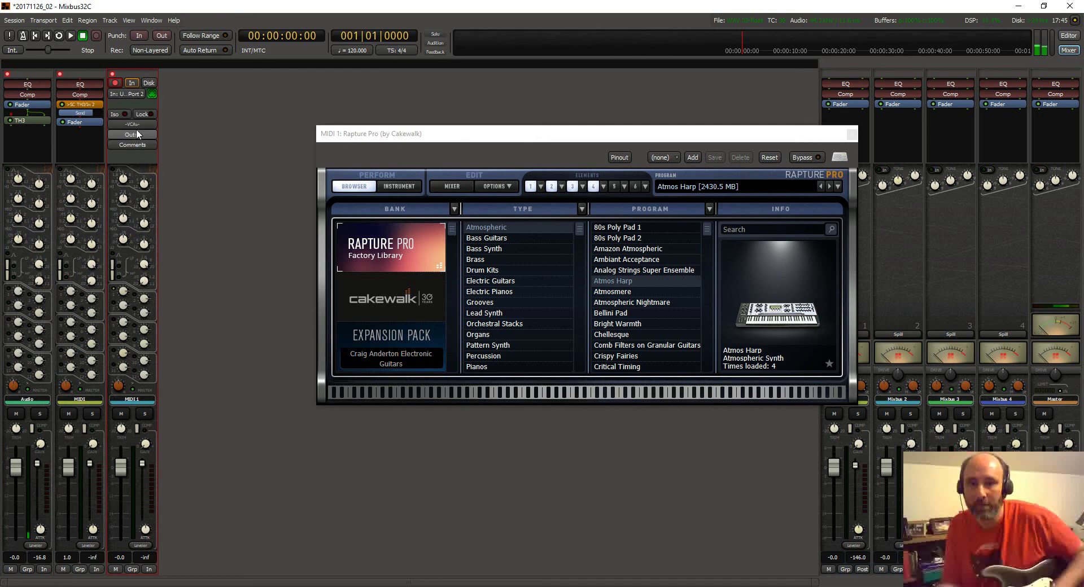